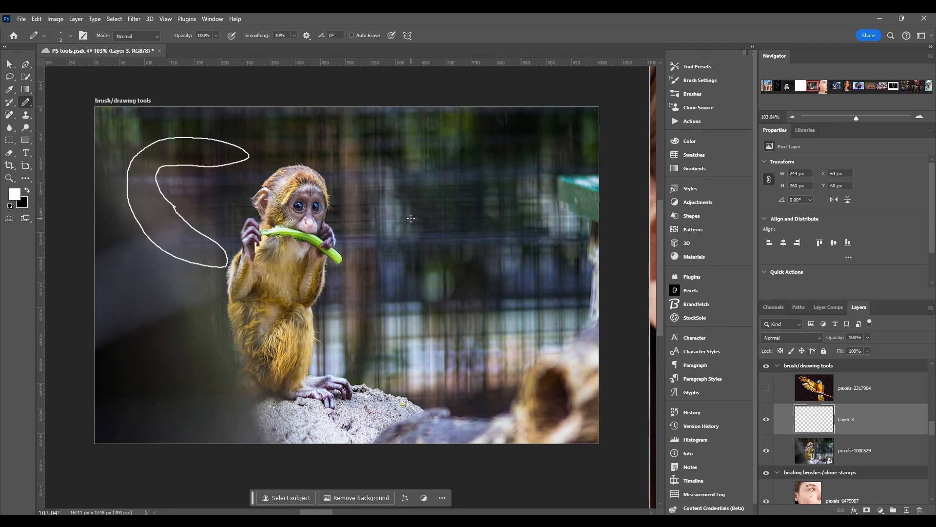
# Draw two thin vertical pencil lines on Layer 3 beside the monkey
pyautogui.moveTo(389, 155); pyautogui.dragTo(387, 277)
pyautogui.moveTo(428, 158); pyautogui.dragTo(428, 288)
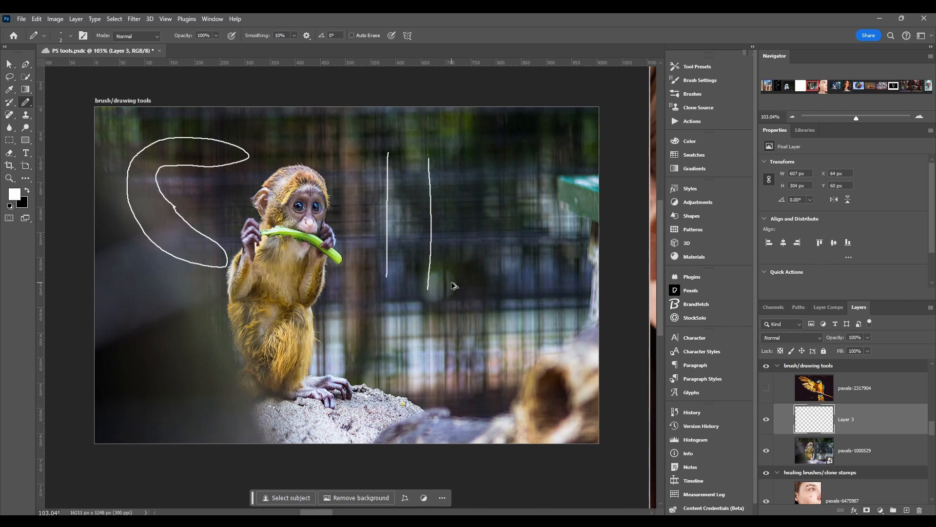
# Enlarge the pencil tip to 21 px and draw two crossing strokes and a dot
pyautogui.keyDown('alt'); pyautogui.rightClick(467, 246); pyautogui.keyUp('alt')
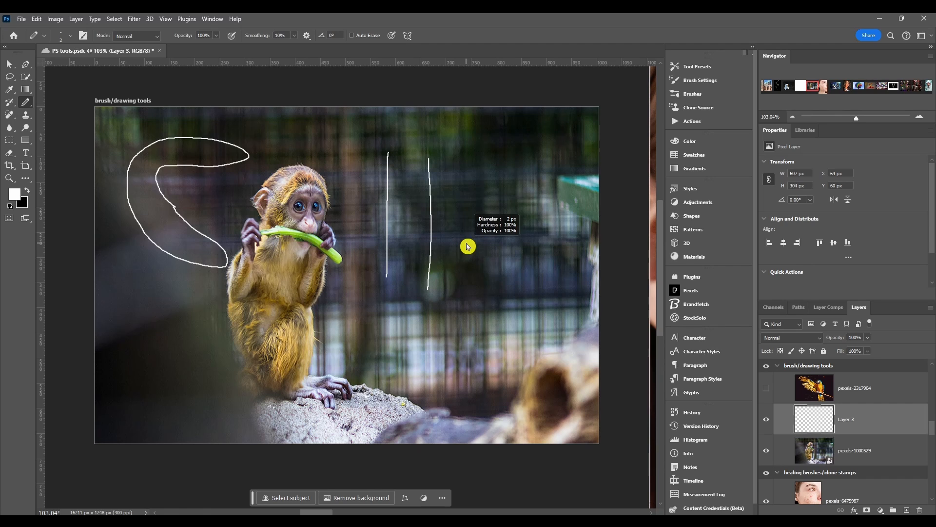
pyautogui.moveTo(467, 246)
pyautogui.mouseDown()
pyautogui.moveTo(527, 244)
pyautogui.moveTo(464, 244)
pyautogui.moveTo(509, 245)
pyautogui.moveTo(504, 119)
pyautogui.moveTo(505, 170)
pyautogui.mouseUp()
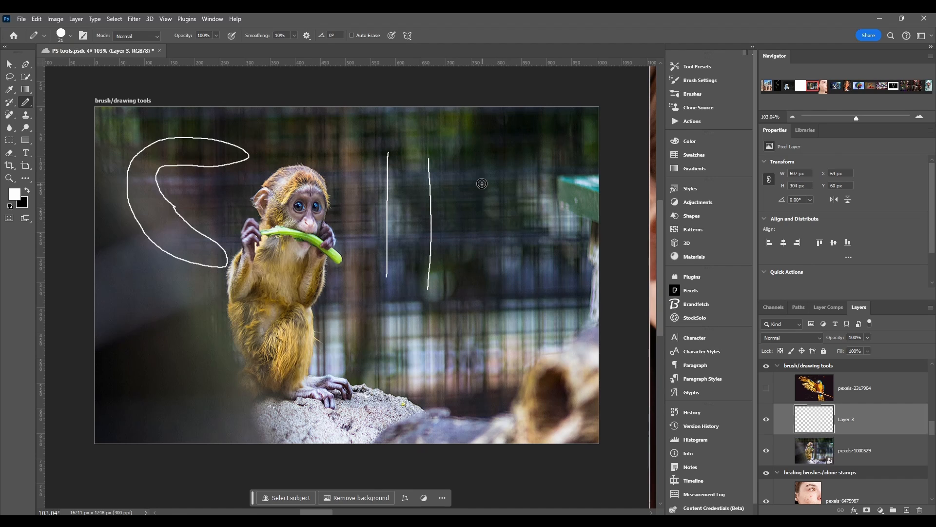
pyautogui.moveTo(481, 180); pyautogui.dragTo(490, 245)
pyautogui.moveTo(561, 208); pyautogui.dragTo(542, 210)
pyautogui.keyDown('shift'); pyautogui.click(441, 233); pyautogui.keyUp('shift')
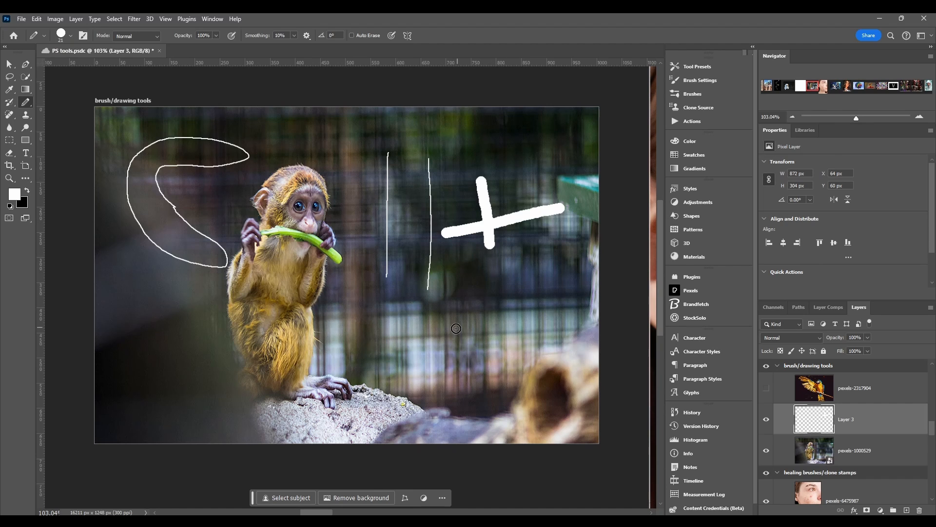
# Undo the recent pencil strokes, then draw one more test stroke and undo it too
pyautogui.hotkey('ctrl', 'z')
pyautogui.hotkey('ctrl', 'z')
pyautogui.hotkey('ctrl', 'z')
pyautogui.hotkey('ctrl', 'z')
pyautogui.hotkey('ctrl', 'z')
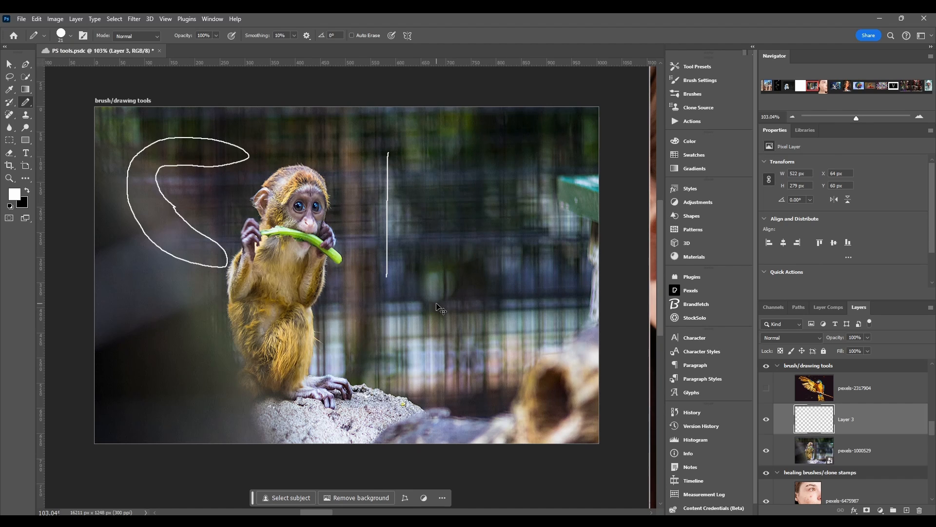
pyautogui.moveTo(377, 142)
pyautogui.mouseDown()
pyautogui.moveTo(251, 153)
pyautogui.moveTo(376, 169)
pyautogui.moveTo(346, 125)
pyautogui.mouseUp()
pyautogui.hotkey('ctrl', 'z')
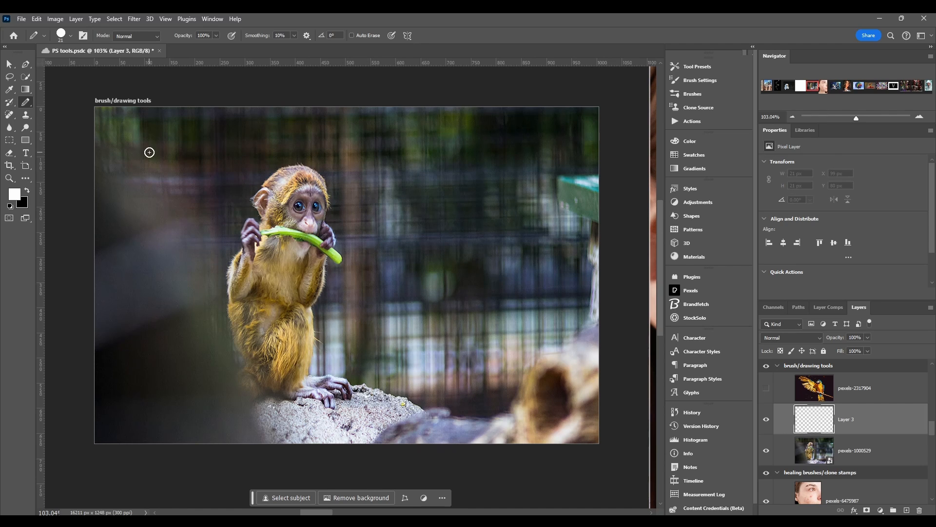
# Draw straight pencil lines across the image by setting their start and end points
pyautogui.click(147, 151)
pyautogui.keyDown('shift'); pyautogui.click(201, 269); pyautogui.keyUp('shift')
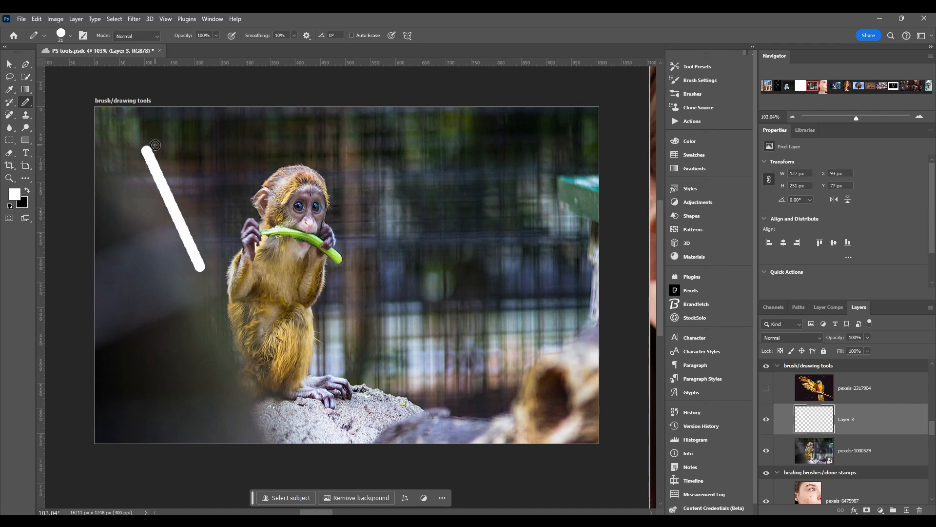
pyautogui.click(356, 210)
pyautogui.keyDown('shift'); pyautogui.click(535, 220); pyautogui.keyUp('shift')
pyautogui.click(439, 344)
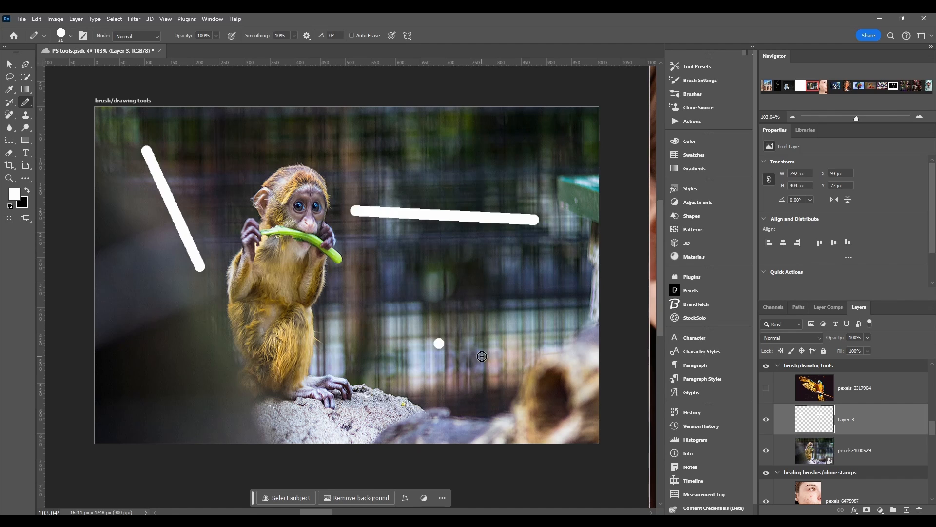
pyautogui.keyDown('shift'); pyautogui.click(581, 292); pyautogui.keyUp('shift')
pyautogui.keyDown('shift'); pyautogui.click(449, 258); pyautogui.keyUp('shift')
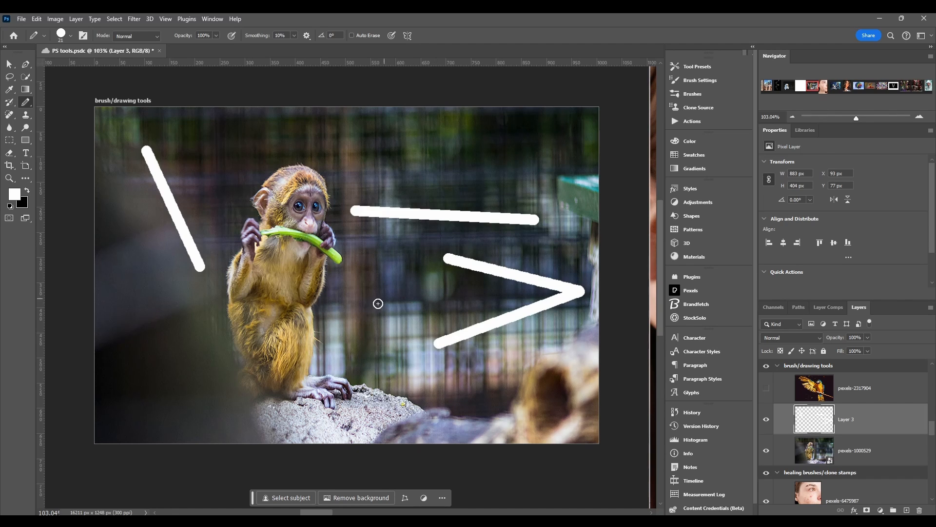
# Draw a chain of connected straight pencil segments forming a closed polygon outline
pyautogui.keyDown('shift'); pyautogui.click(365, 313); pyautogui.keyUp('shift')
pyautogui.keyDown('shift'); pyautogui.click(481, 420); pyautogui.keyUp('shift')
pyautogui.keyDown('shift'); pyautogui.click(154, 396); pyautogui.keyUp('shift')
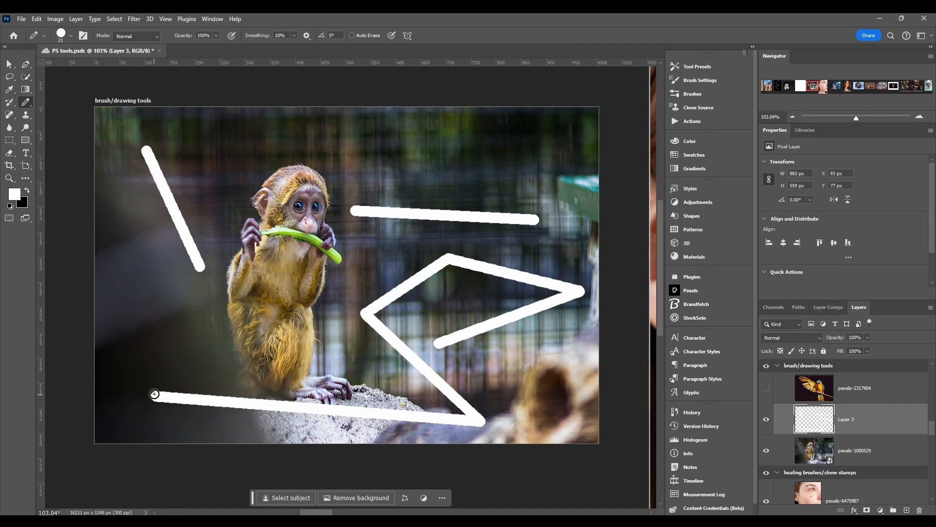
pyautogui.keyDown('shift'); pyautogui.click(172, 312); pyautogui.keyUp('shift')
pyautogui.keyDown('shift'); pyautogui.click(364, 315); pyautogui.keyUp('shift')
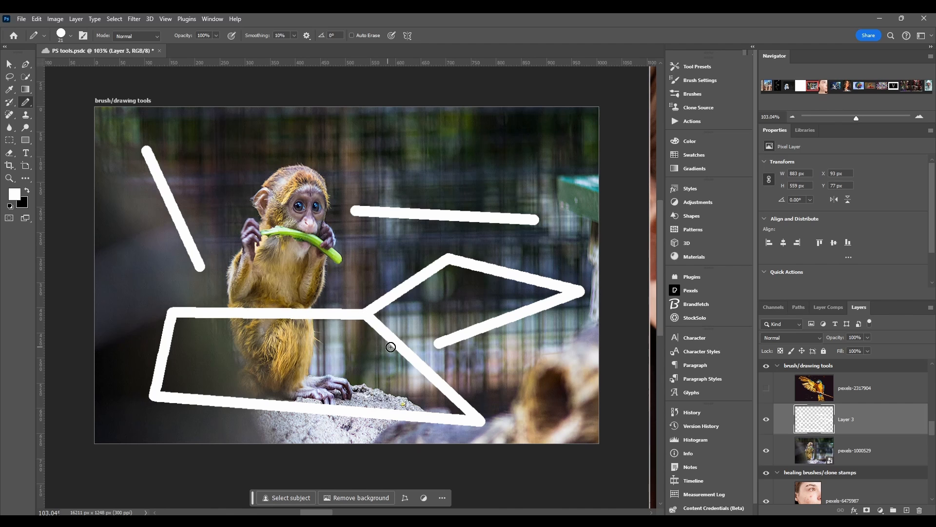
pyautogui.keyDown('shift'); pyautogui.click(438, 344); pyautogui.keyUp('shift')
pyautogui.keyDown('shift'); pyautogui.click(446, 254); pyautogui.keyUp('shift')
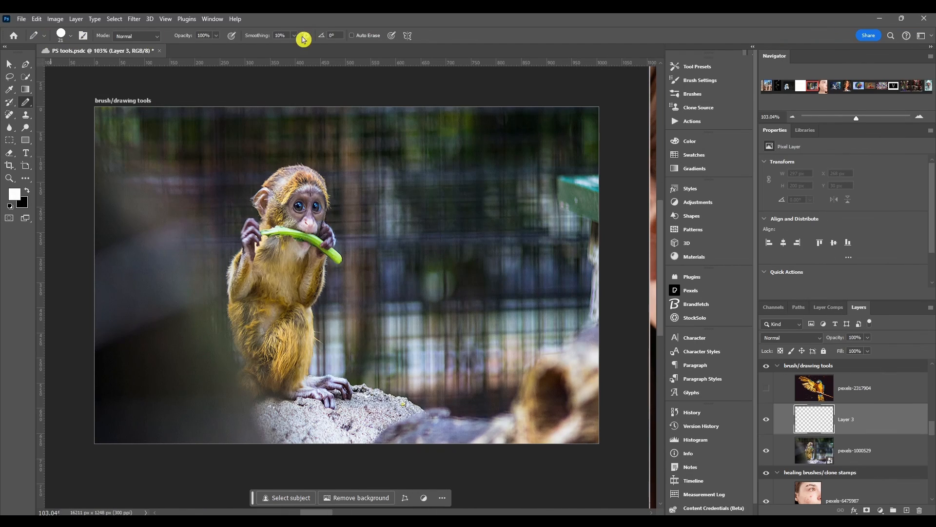
# Switch to the Brush tool, set its size to 31 px and flatten the tip into an angled ellipse
pyautogui.click(46, 38)
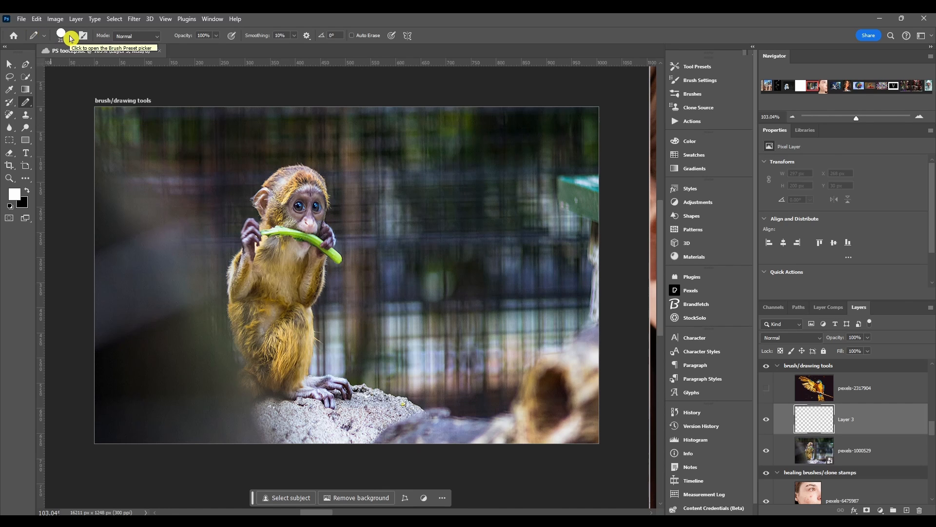
pyautogui.rightClick(379, 179)
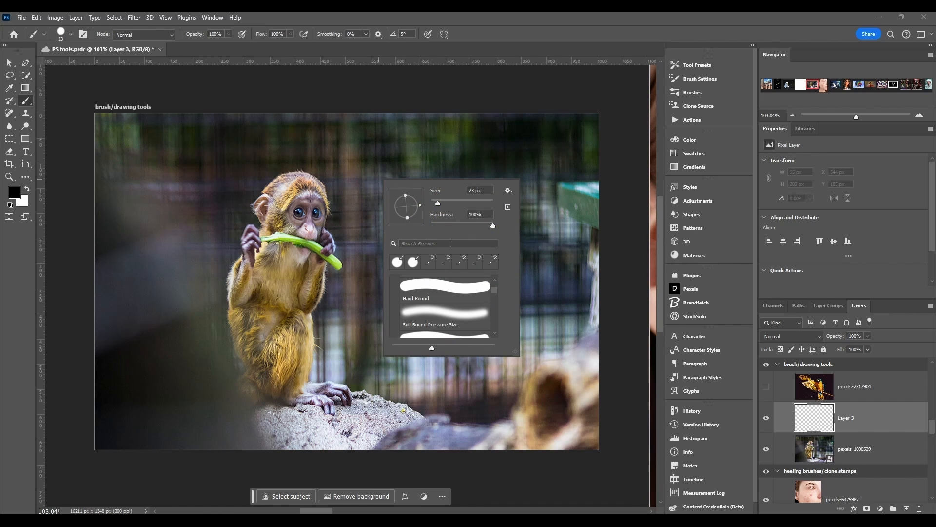
pyautogui.click(72, 39)
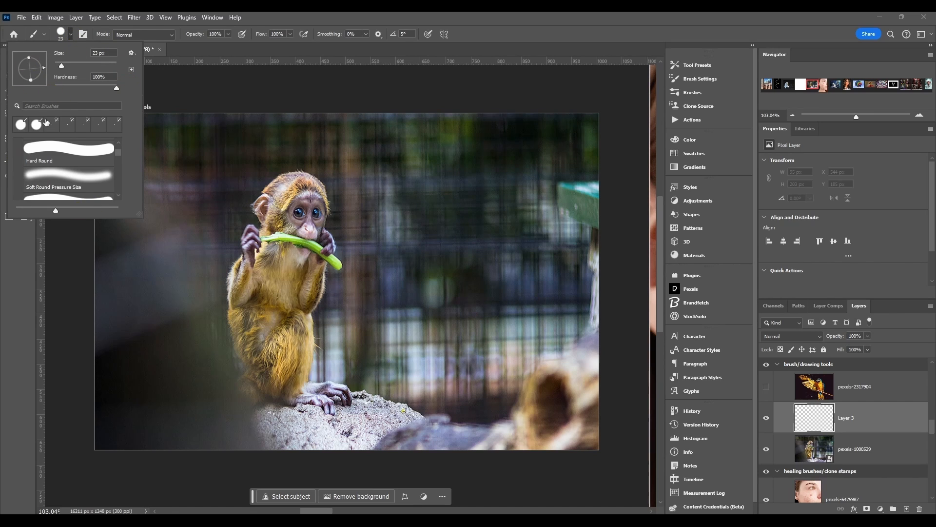
pyautogui.moveTo(44, 68)
pyautogui.mouseDown()
pyautogui.moveTo(50, 75)
pyautogui.moveTo(28, 63)
pyautogui.moveTo(102, 69)
pyautogui.moveTo(65, 67)
pyautogui.mouseUp()
pyautogui.moveTo(121, 157); pyautogui.dragTo(117, 143)
pyautogui.scroll(-3, 48, 169)
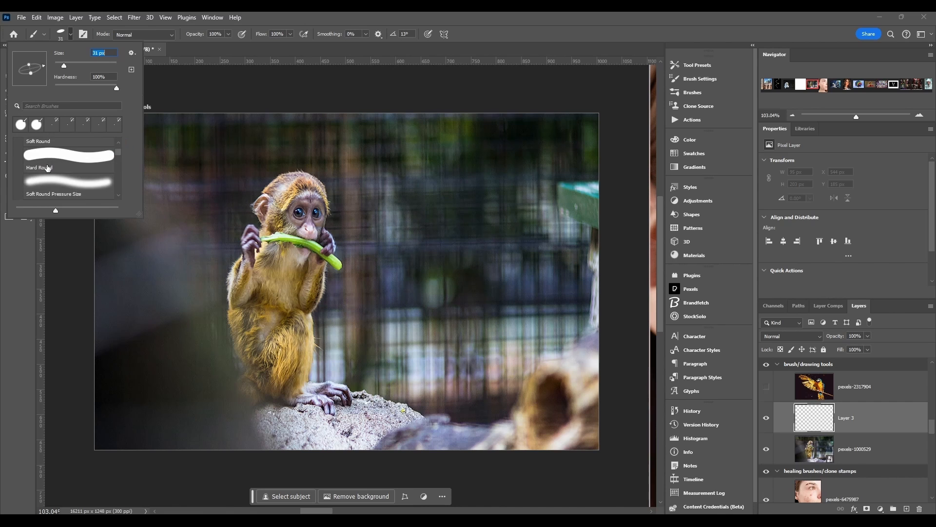
pyautogui.scroll(-2, 47, 168)
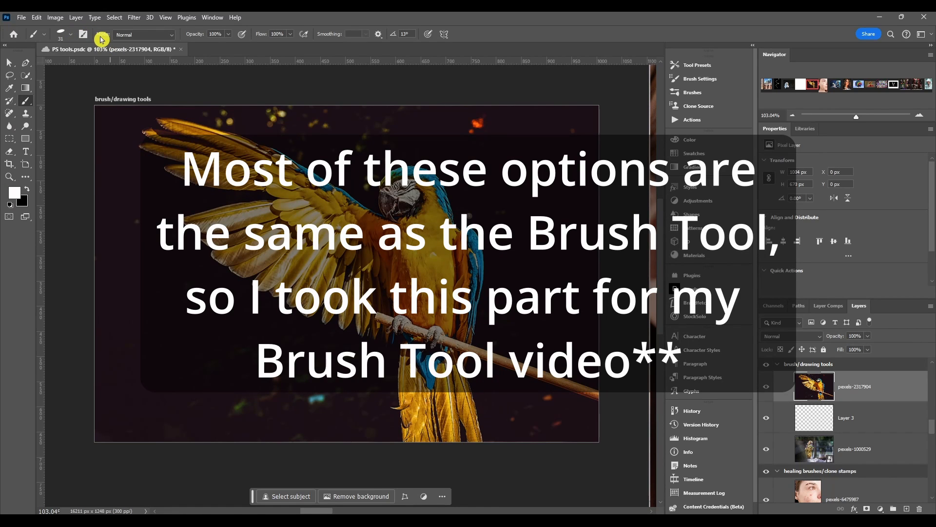
# Make the pexels-2317904 parrot layer visible and select it
pyautogui.click(128, 38)
pyautogui.click(802, 337)
pyautogui.click(871, 358)
# Browse the brush blending modes and swap the foreground and background colours
pyautogui.click(139, 35)
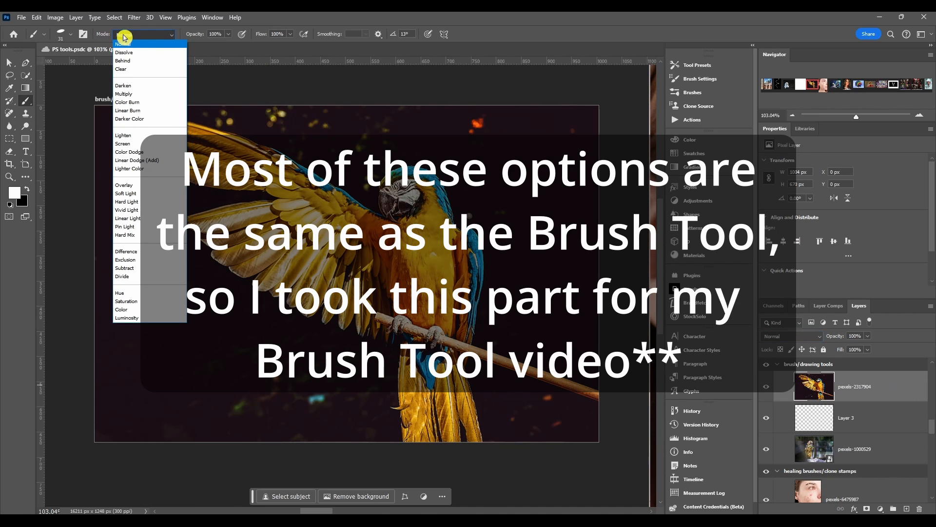
pyautogui.click(124, 37)
pyautogui.press('x')
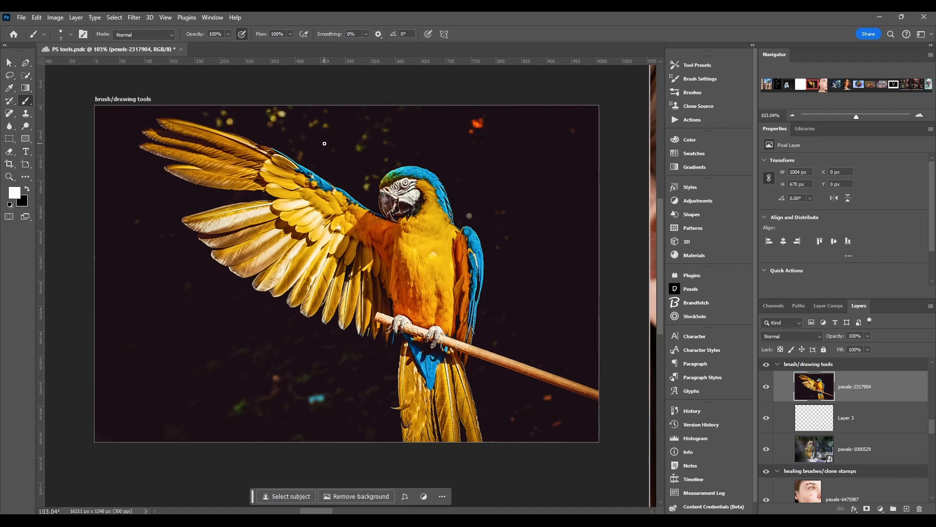
# Paint white strokes above the parrot at 0% Smoothing, then at 100% Smoothing
pyautogui.moveTo(324, 143); pyautogui.dragTo(536, 148)
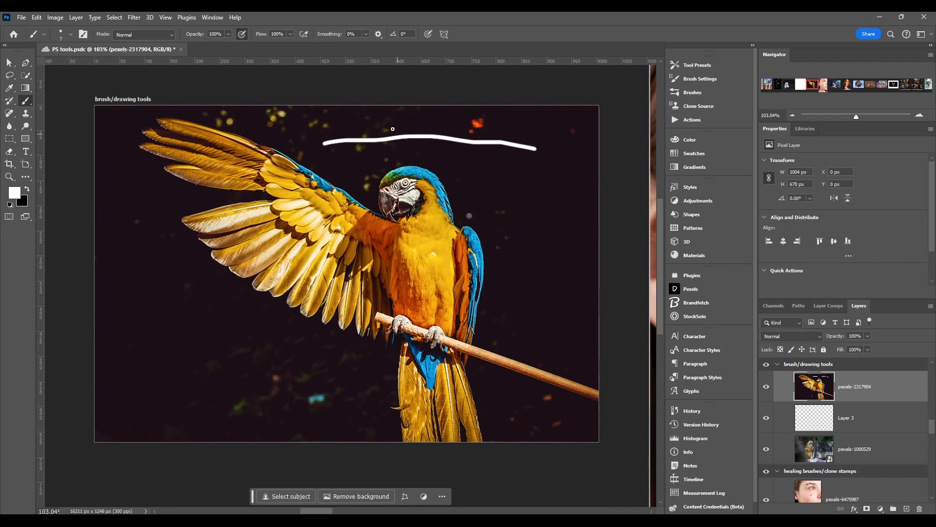
pyautogui.moveTo(323, 35); pyautogui.dragTo(490, 40)
pyautogui.moveTo(329, 162); pyautogui.dragTo(573, 170)
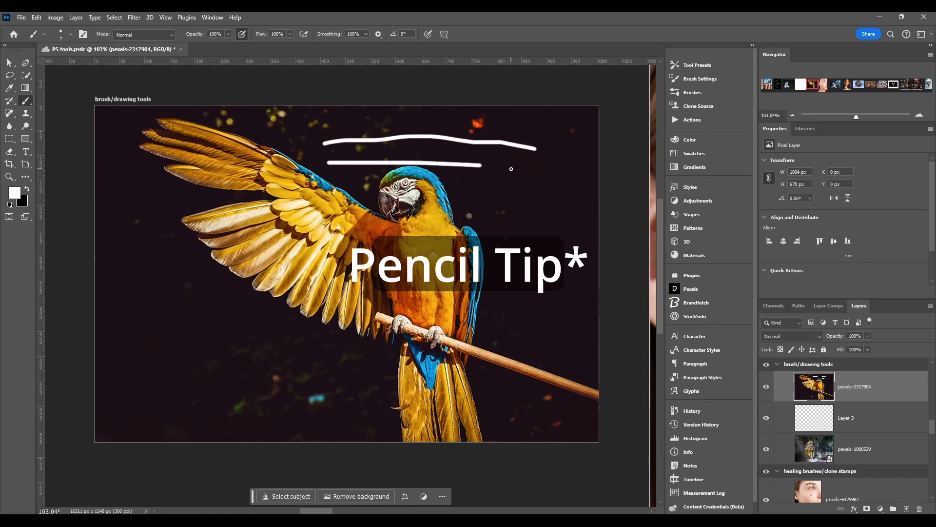
pyautogui.moveTo(514, 196); pyautogui.dragTo(518, 238)
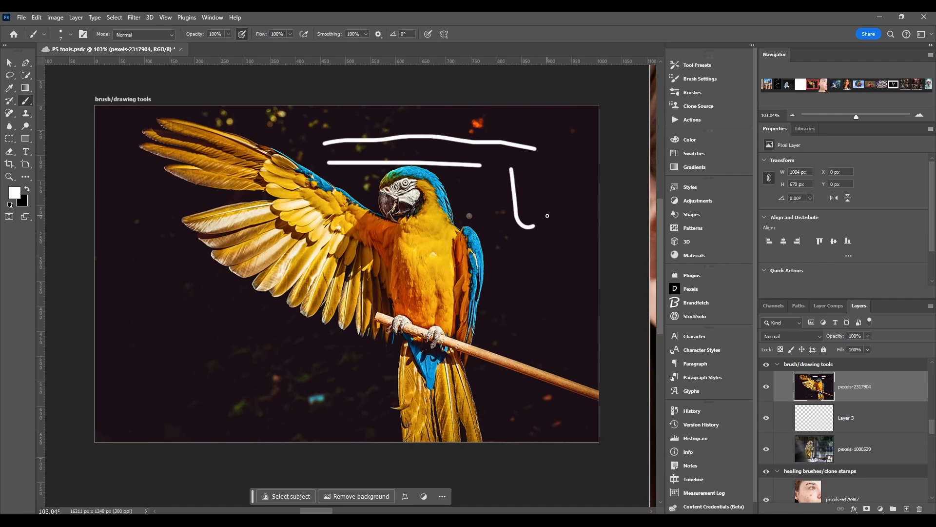
pyautogui.moveTo(547, 216); pyautogui.dragTo(540, 209)
pyautogui.moveTo(546, 168); pyautogui.dragTo(554, 162)
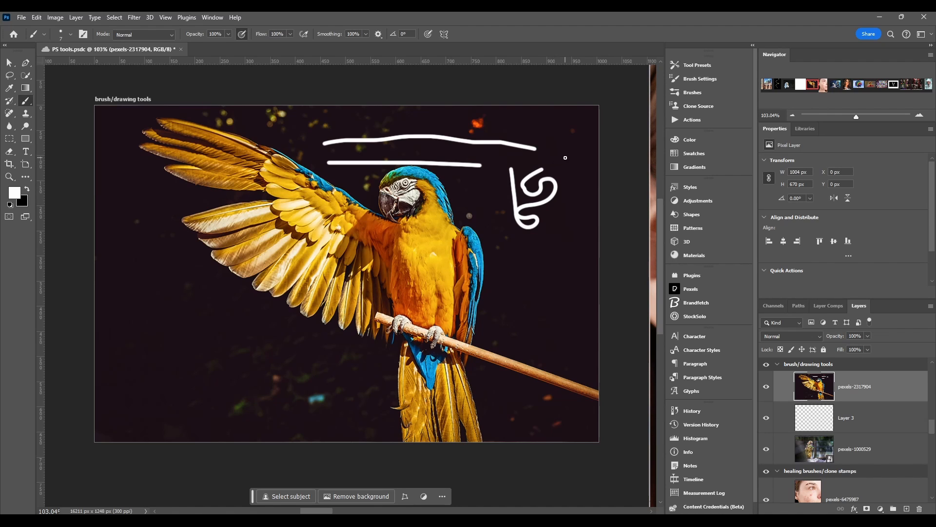
pyautogui.moveTo(521, 114); pyautogui.dragTo(294, 129)
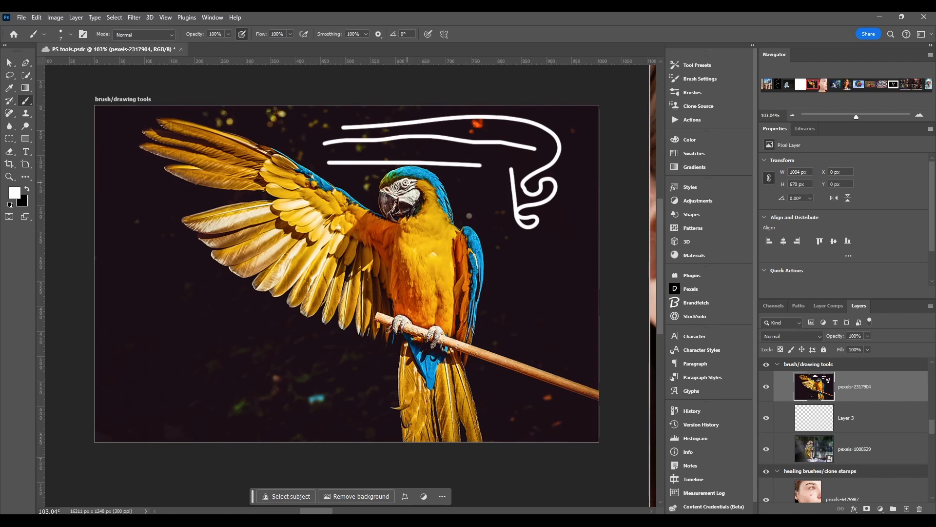
# Set Smoothing to 49% and paint more strokes beside the parrot to compare
pyautogui.click(353, 34)
pyautogui.moveTo(327, 37); pyautogui.dragTo(295, 35)
pyautogui.click(373, 54)
pyautogui.moveTo(497, 220)
pyautogui.mouseDown()
pyautogui.moveTo(495, 252)
pyautogui.moveTo(532, 250)
pyautogui.moveTo(510, 230)
pyautogui.mouseUp()
pyautogui.moveTo(328, 34); pyautogui.dragTo(348, 34)
pyautogui.moveTo(562, 205)
pyautogui.mouseDown()
pyautogui.moveTo(557, 276)
pyautogui.moveTo(508, 301)
pyautogui.moveTo(560, 282)
pyautogui.moveTo(554, 252)
pyautogui.mouseUp()
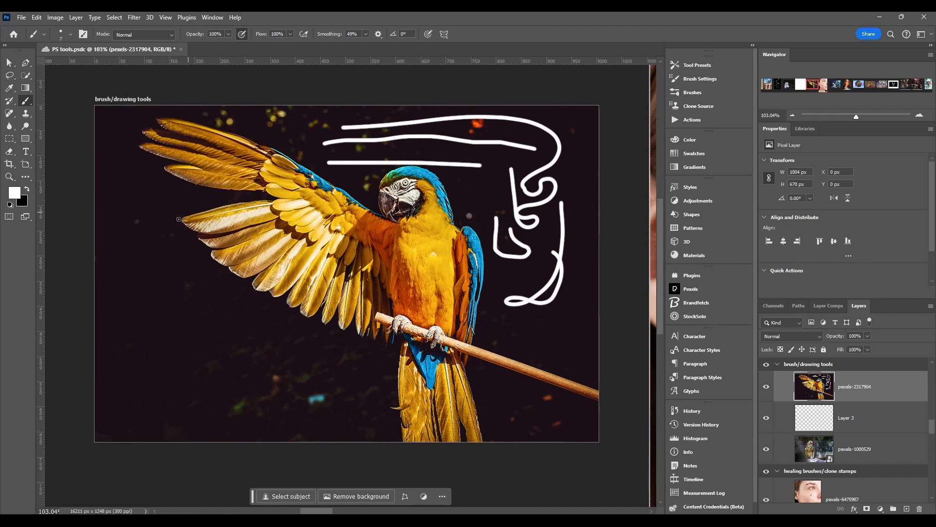
pyautogui.moveTo(128, 328)
pyautogui.mouseDown()
pyautogui.moveTo(194, 237)
pyautogui.moveTo(177, 220)
pyautogui.moveTo(194, 302)
pyautogui.moveTo(153, 296)
pyautogui.moveTo(141, 257)
pyautogui.mouseUp()
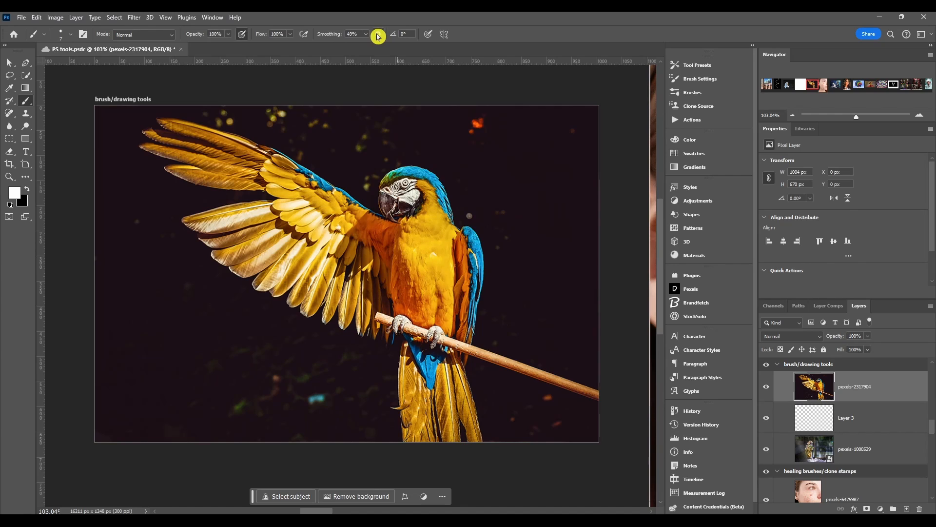
# Enable Pulled String Mode in the smoothing options and paint strokes with it, undoing the last one
pyautogui.click(378, 36)
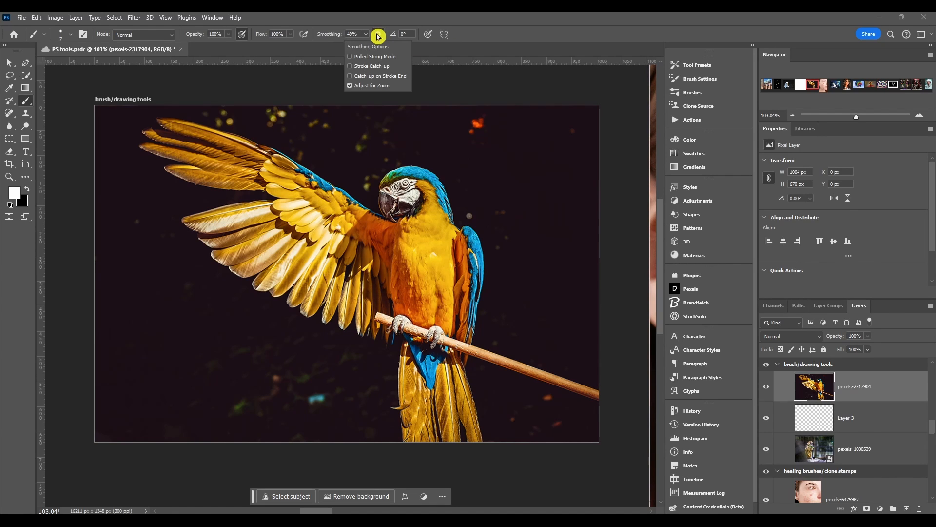
pyautogui.click(350, 57)
pyautogui.moveTo(340, 125)
pyautogui.mouseDown()
pyautogui.moveTo(481, 135)
pyautogui.moveTo(505, 156)
pyautogui.moveTo(507, 195)
pyautogui.moveTo(381, 225)
pyautogui.moveTo(275, 159)
pyautogui.moveTo(390, 156)
pyautogui.moveTo(482, 110)
pyautogui.mouseUp()
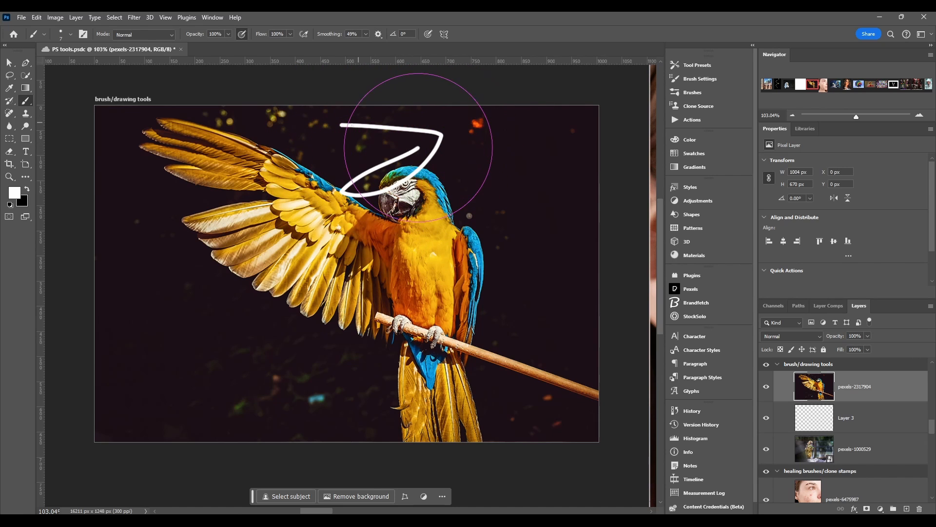
pyautogui.moveTo(491, 146); pyautogui.dragTo(252, 165)
pyautogui.moveTo(293, 95); pyautogui.dragTo(293, 95)
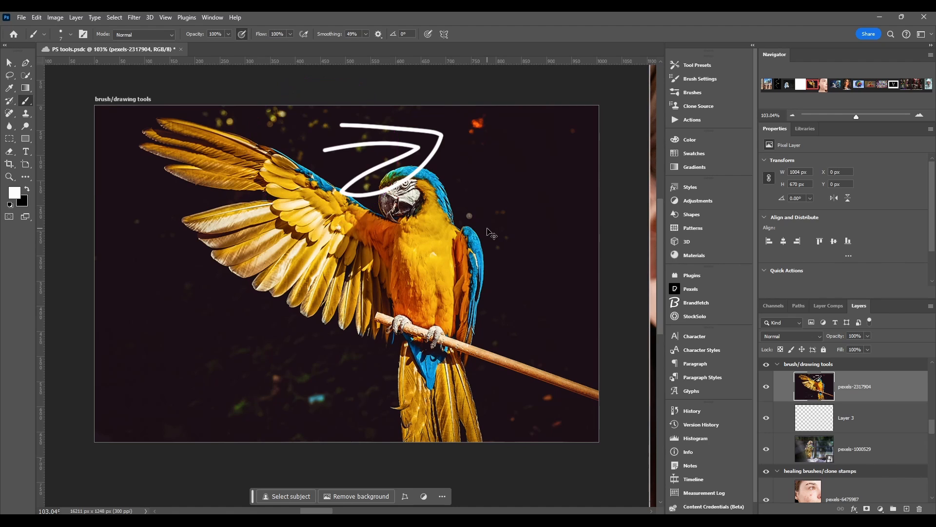
pyautogui.hotkey('ctrl', 'z')
# Enable Stroke Catch-up in the smoothing options and paint two strokes right of the parrot
pyautogui.click(378, 34)
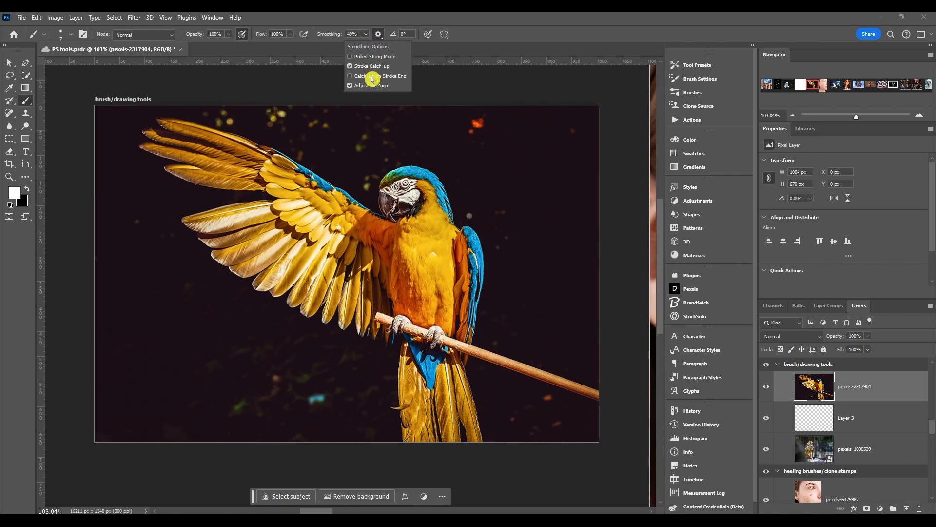
pyautogui.moveTo(452, 145)
pyautogui.mouseDown()
pyautogui.moveTo(478, 159)
pyautogui.moveTo(492, 201)
pyautogui.mouseUp()
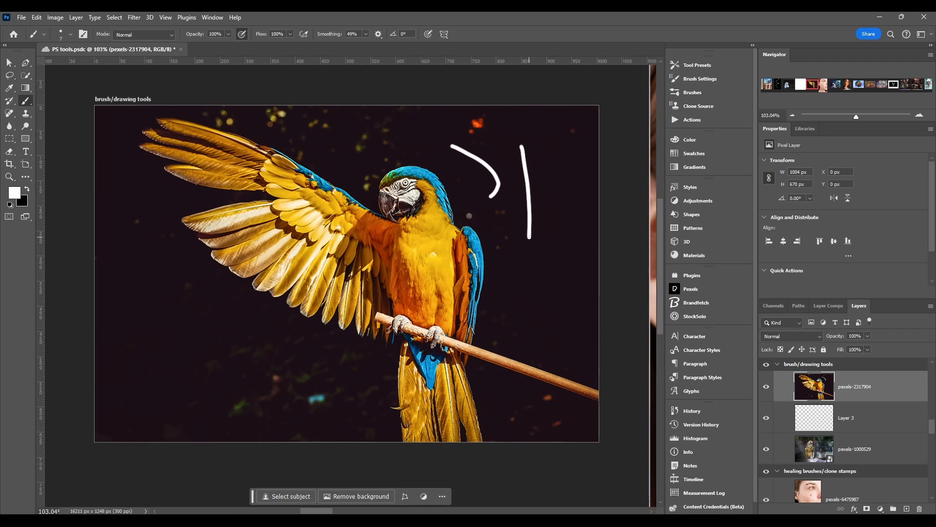
pyautogui.moveTo(561, 194); pyautogui.dragTo(566, 257)
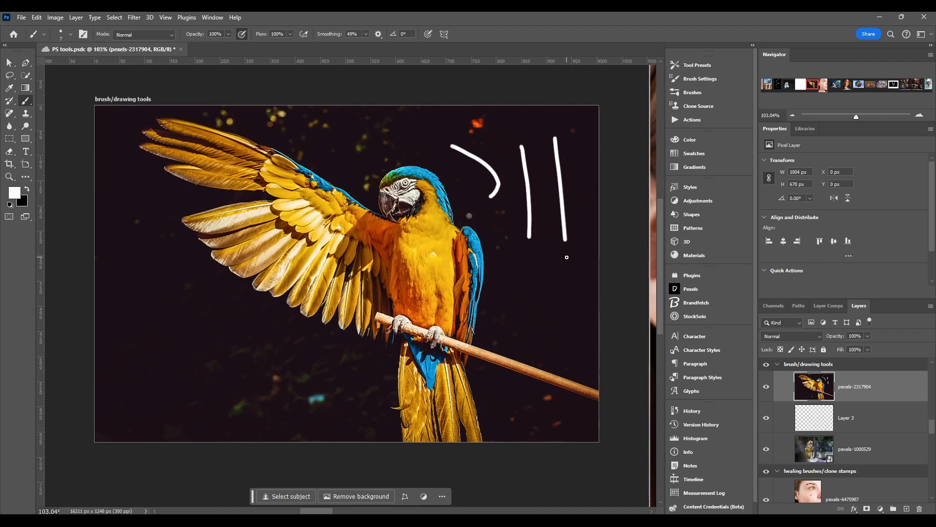
# Enable Catch-up on Stroke End and paint two vertical strokes left of the parrot
pyautogui.click(379, 34)
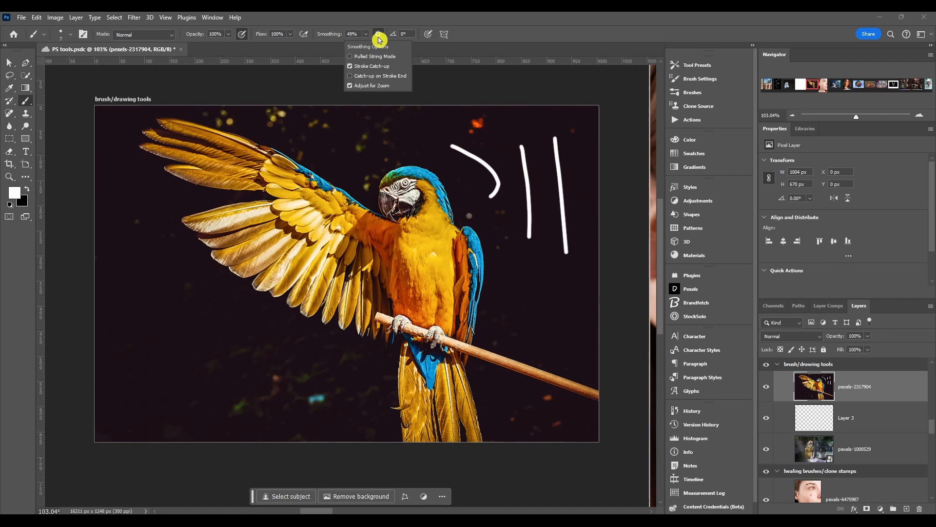
pyautogui.click(353, 76)
pyautogui.click(137, 179)
pyautogui.moveTo(138, 172); pyautogui.dragTo(136, 332)
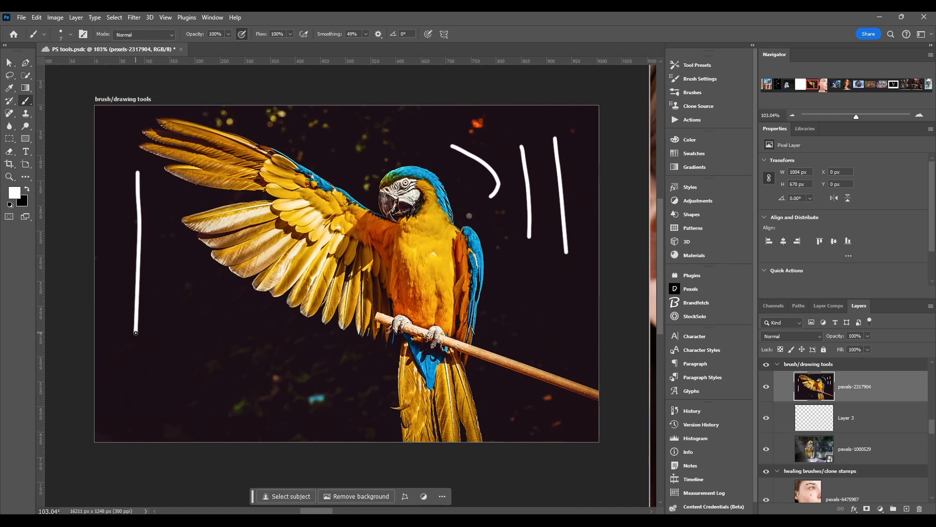
pyautogui.moveTo(171, 271); pyautogui.dragTo(184, 392)
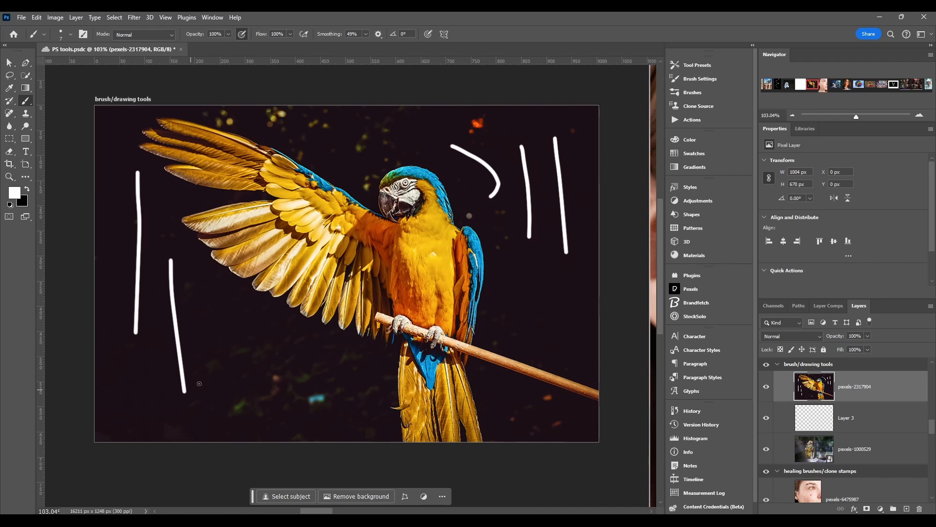
# Undo the last two strokes and toggle Adjust for Zoom in the smoothing options
pyautogui.hotkey('ctrl', 'z')
pyautogui.hotkey('ctrl', 'z')
pyautogui.click(378, 34)
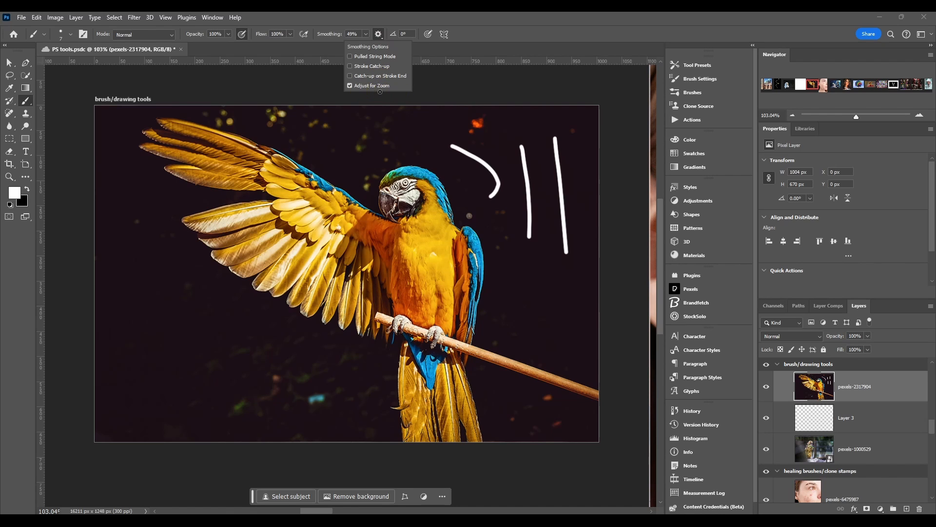
pyautogui.click(348, 86)
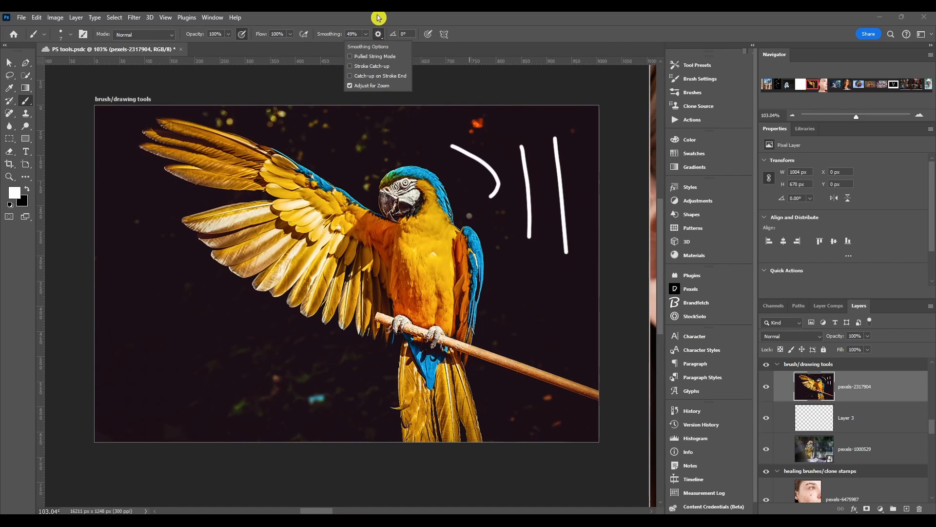
pyautogui.click(378, 33)
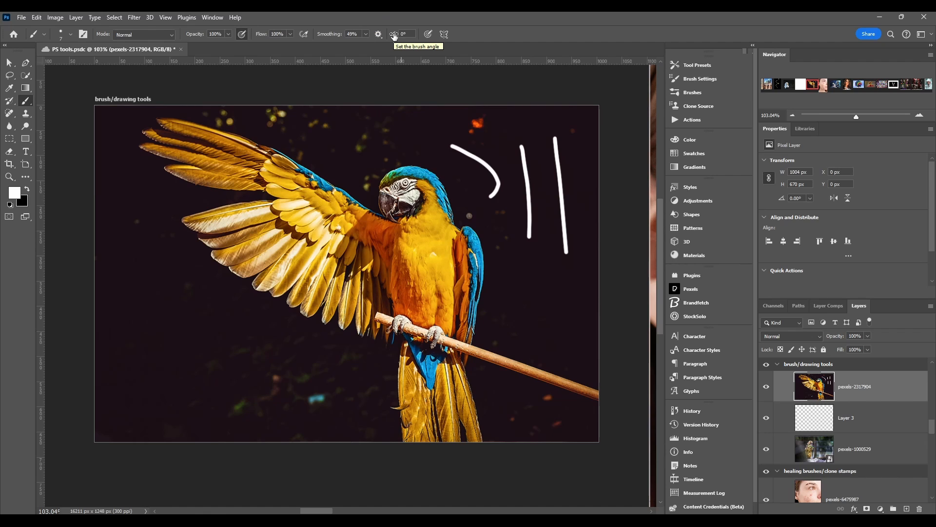
# Toggle the pressure options for size and opacity and paint test strokes left of and across the parrot
pyautogui.click(427, 34)
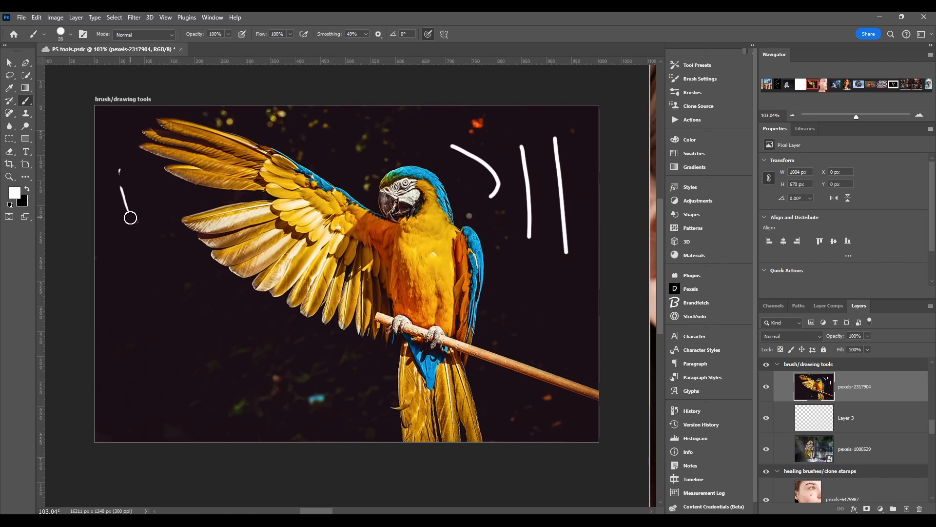
pyautogui.moveTo(141, 264)
pyautogui.mouseDown()
pyautogui.moveTo(153, 312)
pyautogui.moveTo(195, 371)
pyautogui.moveTo(254, 398)
pyautogui.moveTo(329, 391)
pyautogui.moveTo(317, 376)
pyautogui.moveTo(254, 351)
pyautogui.moveTo(195, 296)
pyautogui.moveTo(174, 262)
pyautogui.moveTo(148, 168)
pyautogui.mouseUp()
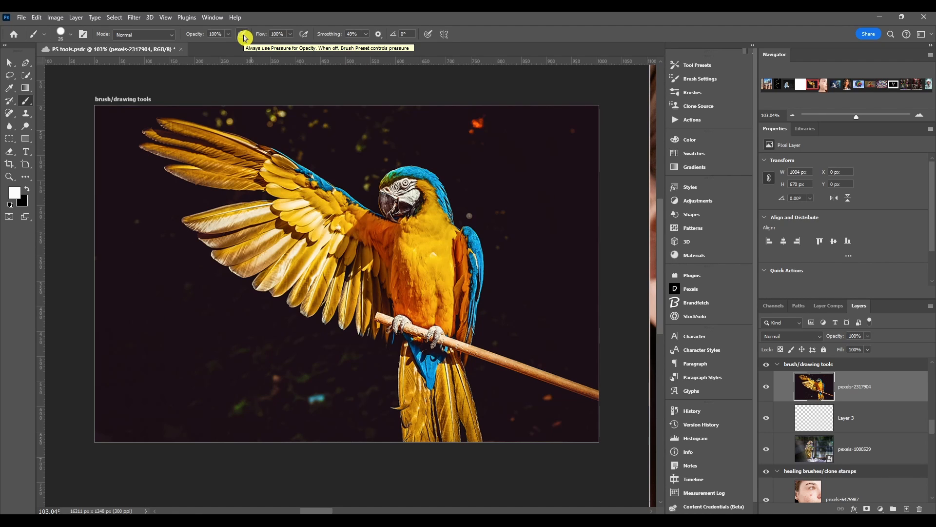
pyautogui.click(244, 36)
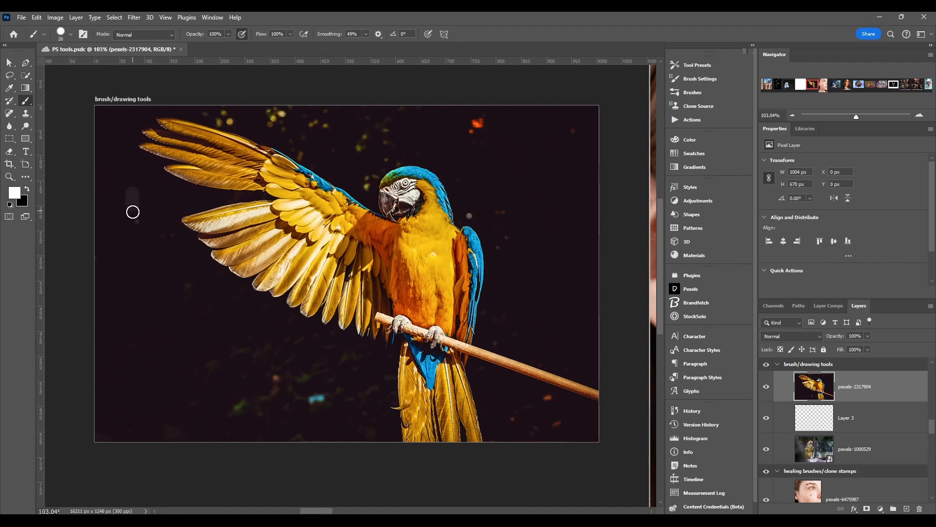
pyautogui.moveTo(134, 221)
pyautogui.mouseDown()
pyautogui.moveTo(146, 330)
pyautogui.moveTo(129, 350)
pyautogui.mouseUp()
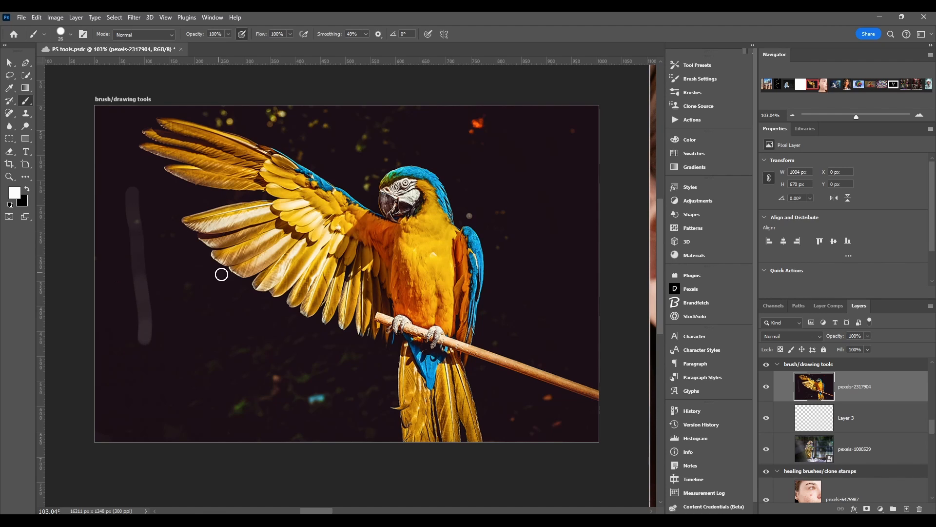
pyautogui.moveTo(163, 242)
pyautogui.mouseDown()
pyautogui.moveTo(201, 320)
pyautogui.moveTo(237, 362)
pyautogui.moveTo(298, 395)
pyautogui.moveTo(367, 404)
pyautogui.moveTo(372, 389)
pyautogui.moveTo(337, 378)
pyautogui.moveTo(240, 311)
pyautogui.moveTo(198, 256)
pyautogui.mouseUp()
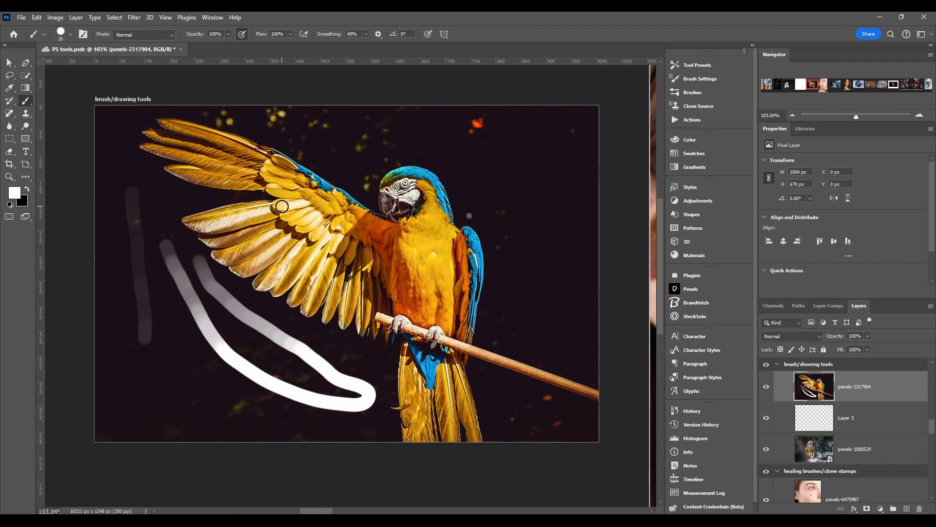
pyautogui.click(430, 36)
pyautogui.moveTo(373, 135)
pyautogui.mouseDown()
pyautogui.moveTo(480, 137)
pyautogui.moveTo(568, 156)
pyautogui.moveTo(557, 183)
pyautogui.moveTo(524, 192)
pyautogui.moveTo(516, 205)
pyautogui.moveTo(555, 280)
pyautogui.moveTo(549, 314)
pyautogui.moveTo(536, 323)
pyautogui.moveTo(516, 316)
pyautogui.moveTo(530, 293)
pyautogui.moveTo(503, 248)
pyautogui.moveTo(502, 194)
pyautogui.mouseUp()
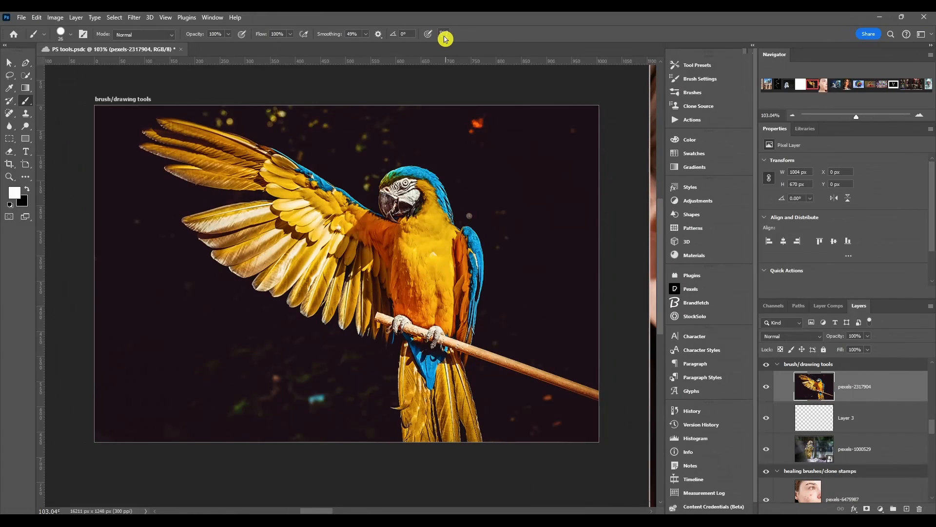
# Enable Vertical paint symmetry and move its axis to the middle of the parrot
pyautogui.click(445, 35)
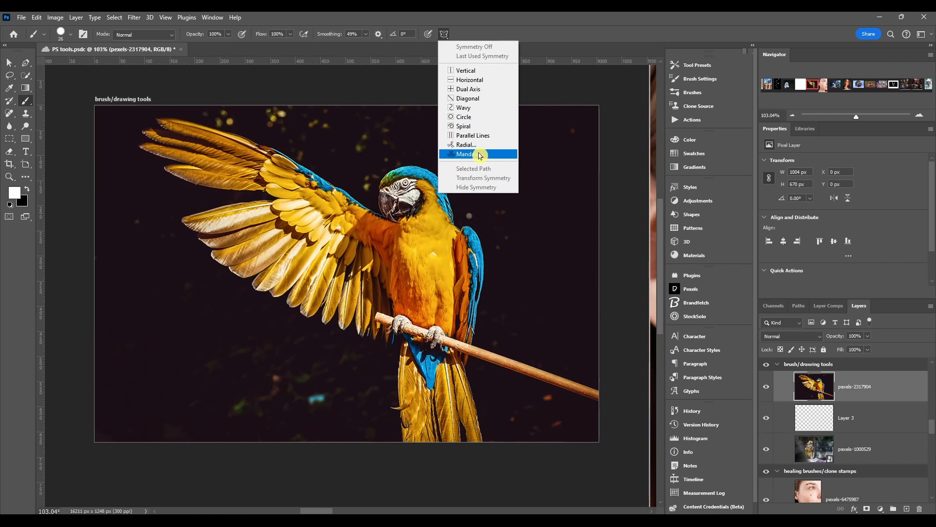
pyautogui.click(486, 74)
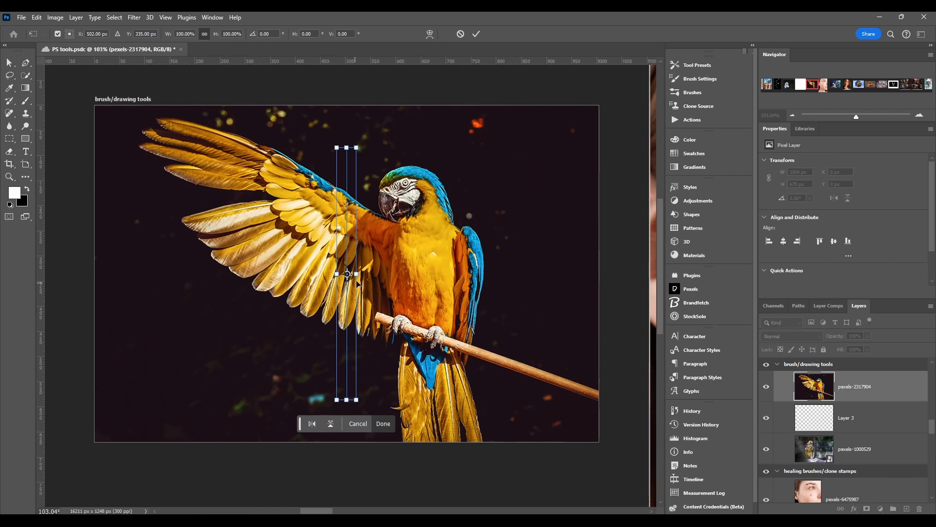
pyautogui.moveTo(357, 273); pyautogui.dragTo(212, 274)
pyautogui.moveTo(373, 273)
pyautogui.mouseDown()
pyautogui.moveTo(394, 274)
pyautogui.moveTo(375, 273)
pyautogui.mouseUp()
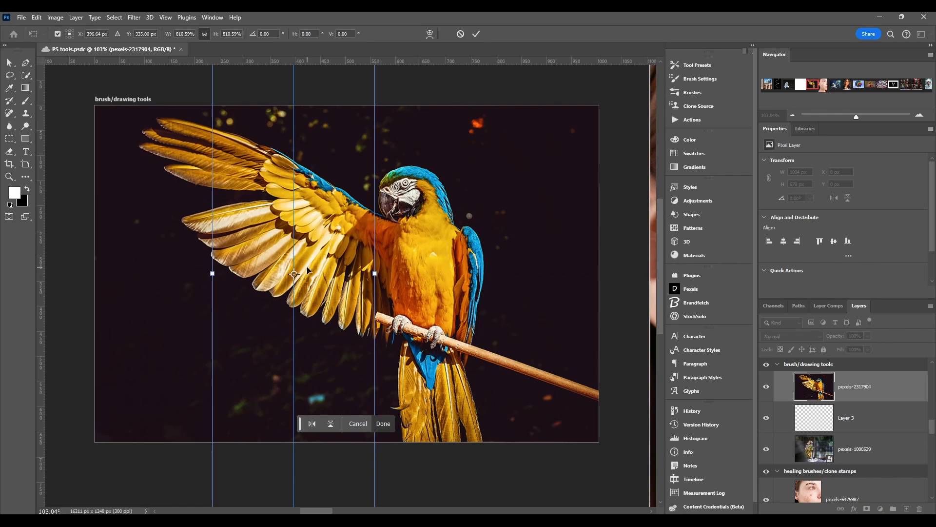
pyautogui.moveTo(308, 270); pyautogui.dragTo(361, 267)
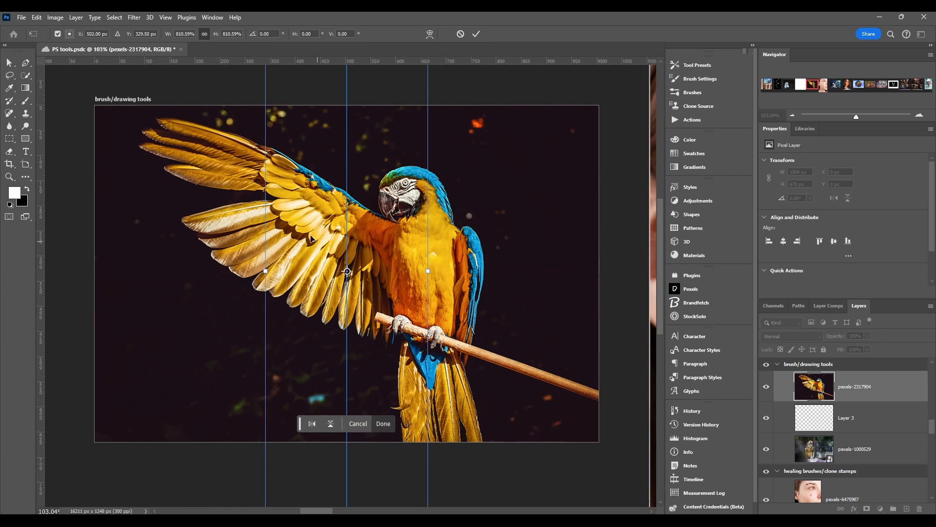
pyautogui.click(388, 423)
# Paint mirrored strokes around the vertical symmetry axis, then undo all three
pyautogui.moveTo(484, 139); pyautogui.dragTo(437, 172)
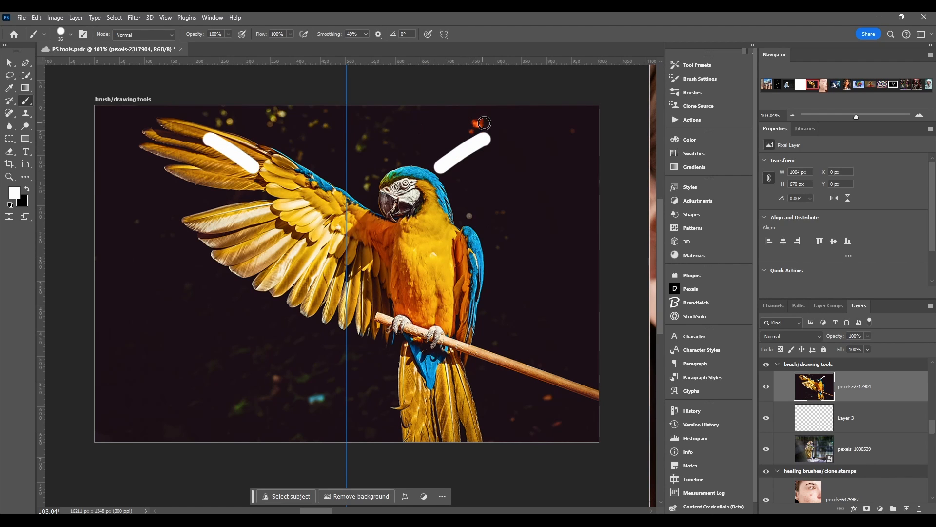
pyautogui.moveTo(244, 221)
pyautogui.mouseDown()
pyautogui.moveTo(286, 242)
pyautogui.moveTo(308, 194)
pyautogui.moveTo(322, 237)
pyautogui.mouseUp()
pyautogui.moveTo(347, 274)
pyautogui.mouseDown()
pyautogui.moveTo(346, 366)
pyautogui.moveTo(212, 356)
pyautogui.moveTo(170, 330)
pyautogui.moveTo(144, 267)
pyautogui.moveTo(155, 167)
pyautogui.moveTo(160, 142)
pyautogui.moveTo(186, 129)
pyautogui.moveTo(380, 115)
pyautogui.mouseUp()
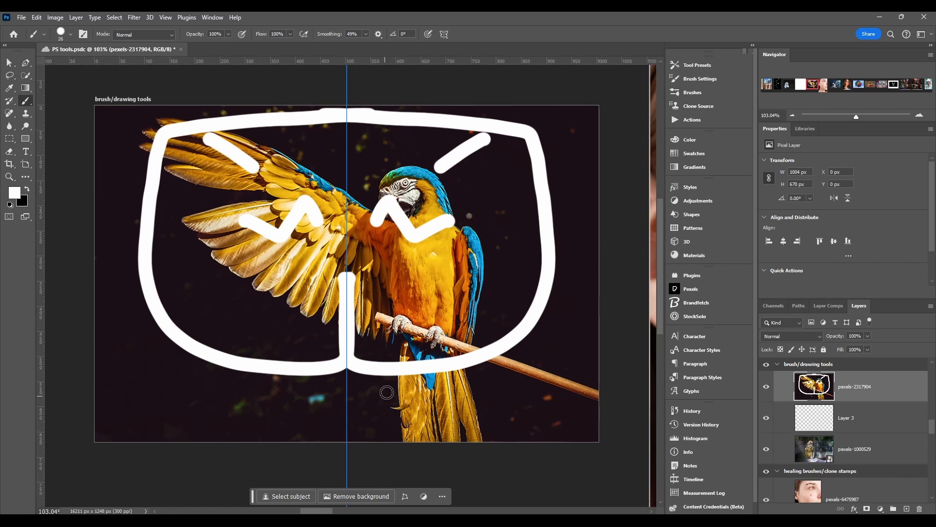
pyautogui.hotkey('ctrl', 'z')
pyautogui.hotkey('ctrl', 'z')
pyautogui.hotkey('ctrl', 'z')
pyautogui.hotkey('ctrl', 'z')
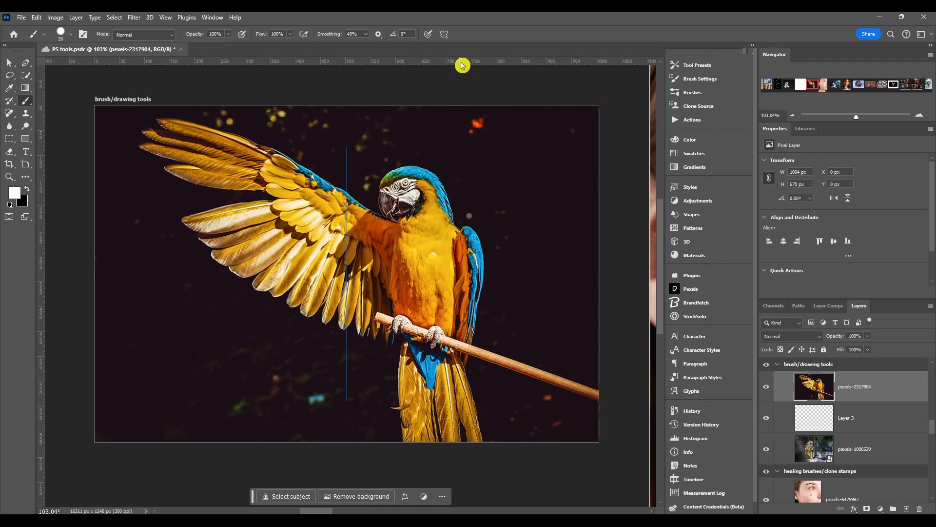
# Switch to Dual Axis symmetry and paint mirrored strokes over the parrot, undoing the last one
pyautogui.click(444, 34)
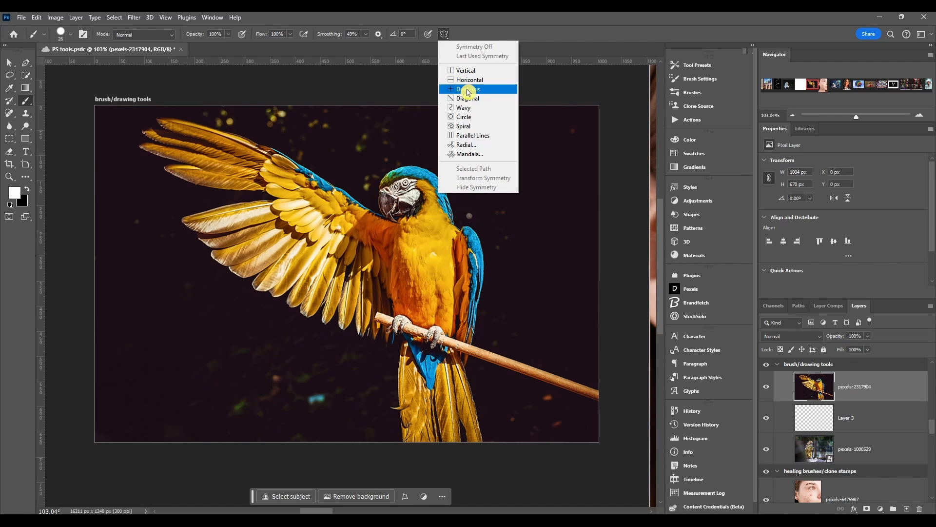
pyautogui.click(468, 89)
pyautogui.press('Return')
pyautogui.click(382, 192)
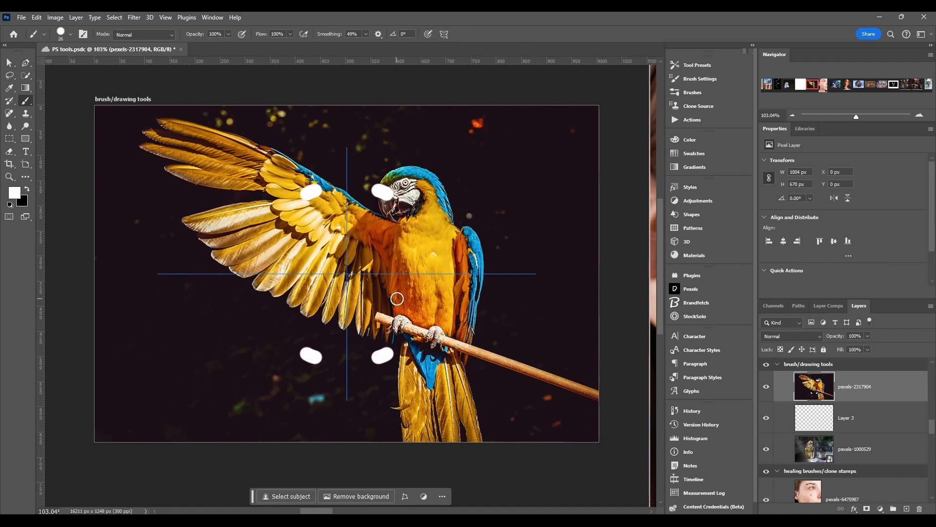
pyautogui.click(398, 298)
pyautogui.moveTo(320, 249)
pyautogui.mouseDown()
pyautogui.moveTo(276, 224)
pyautogui.moveTo(248, 200)
pyautogui.moveTo(258, 170)
pyautogui.moveTo(291, 167)
pyautogui.moveTo(292, 145)
pyautogui.mouseUp()
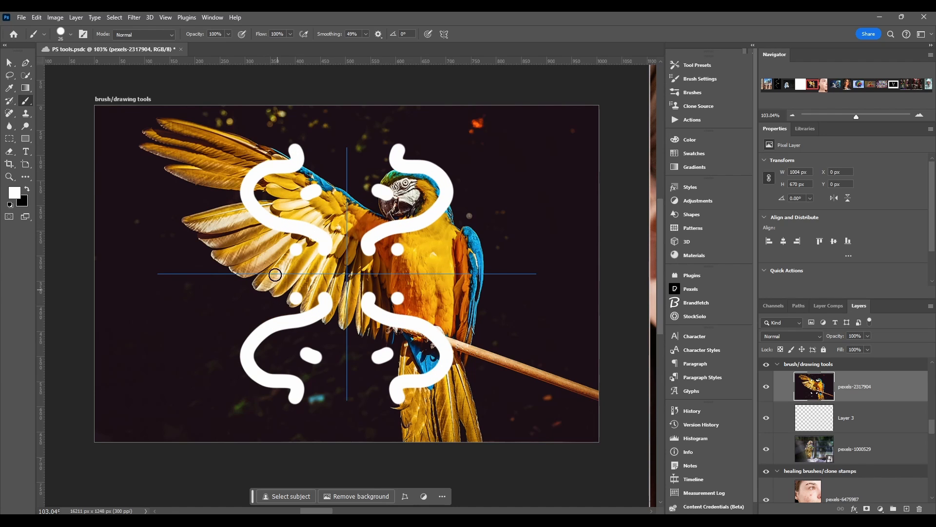
pyautogui.hotkey('ctrl', 'z')
# Switch to Diagonal symmetry and paint mirrored strokes across the parrot, undoing each one
pyautogui.click(443, 33)
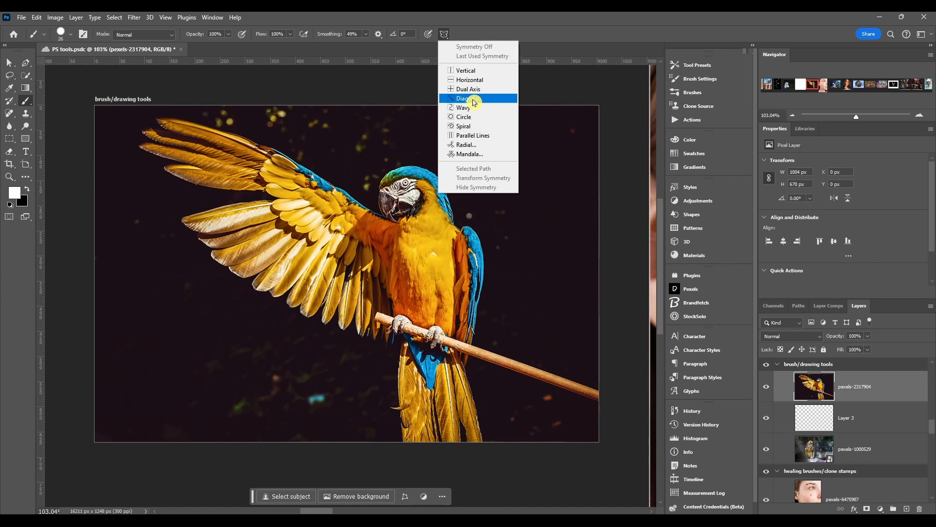
pyautogui.click(476, 99)
pyautogui.press('Return')
pyautogui.moveTo(403, 207)
pyautogui.mouseDown()
pyautogui.moveTo(363, 204)
pyautogui.moveTo(390, 170)
pyautogui.moveTo(324, 215)
pyautogui.mouseUp()
pyautogui.hotkey('ctrl', 'z')
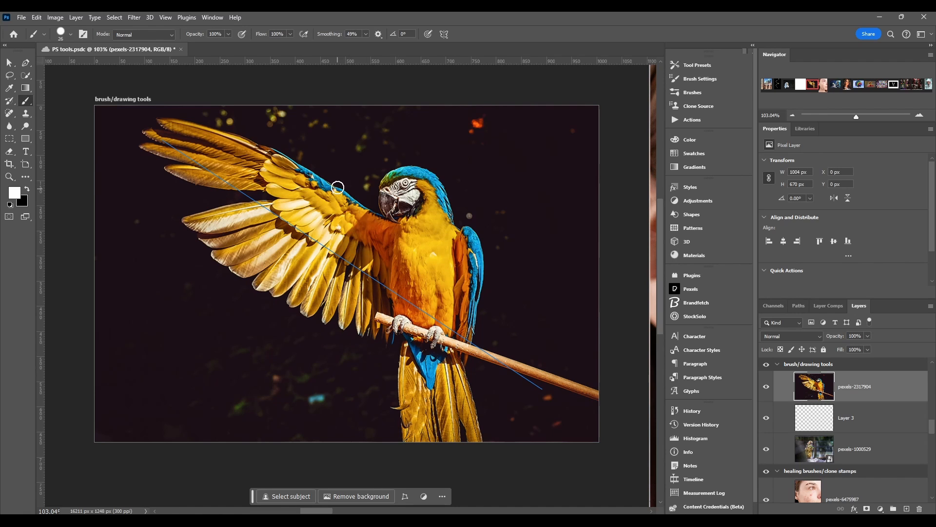
pyautogui.moveTo(327, 173)
pyautogui.mouseDown()
pyautogui.moveTo(357, 266)
pyautogui.moveTo(412, 307)
pyautogui.moveTo(485, 226)
pyautogui.mouseUp()
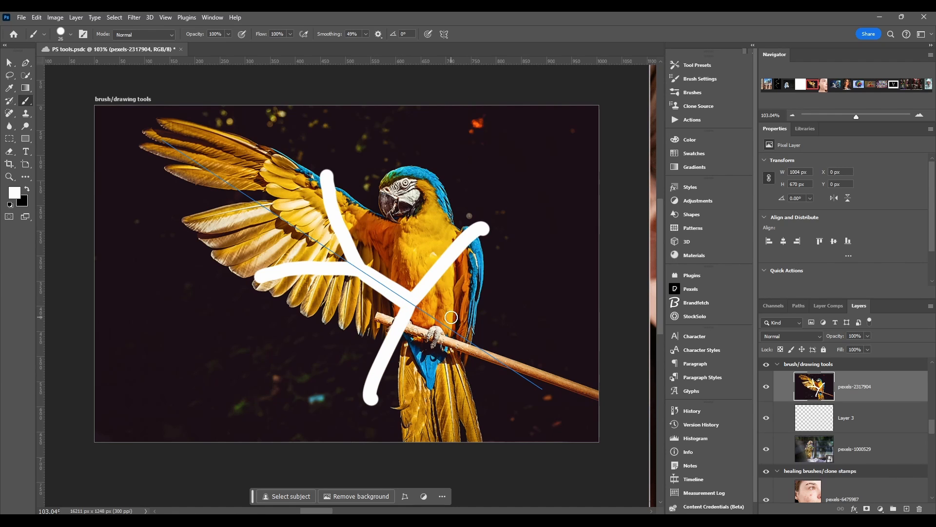
pyautogui.hotkey('ctrl', 'z')
# Switch to Radial symmetry and paint two nested hexagon outlines and a centre dab over the parrot
pyautogui.click(444, 34)
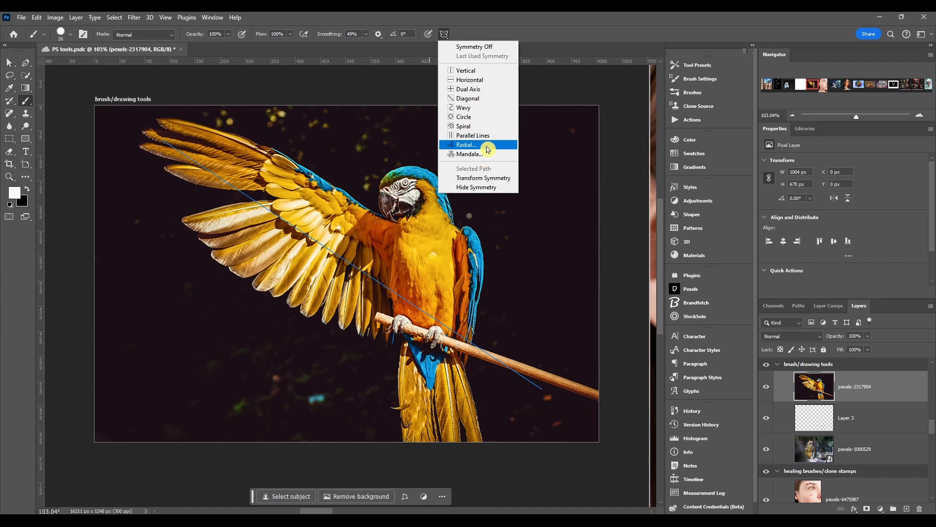
pyautogui.click(481, 148)
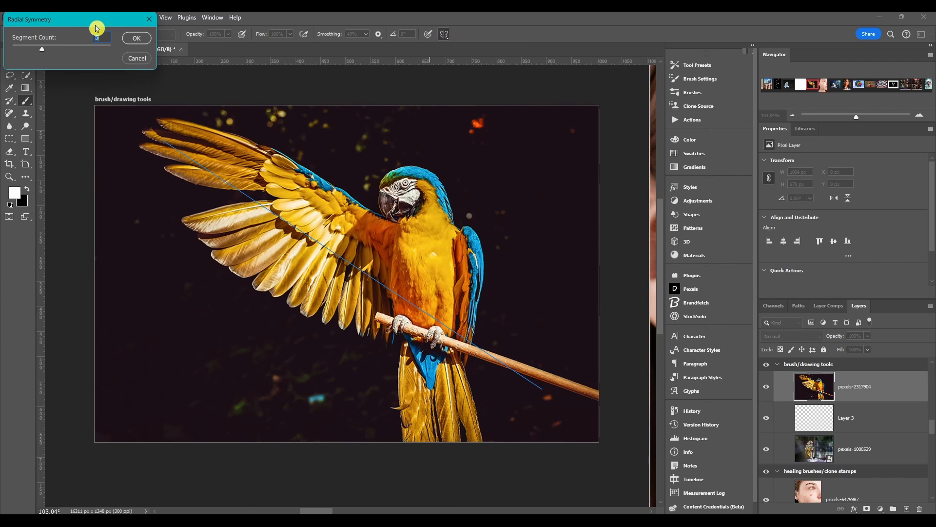
pyautogui.moveTo(104, 21); pyautogui.dragTo(196, 82)
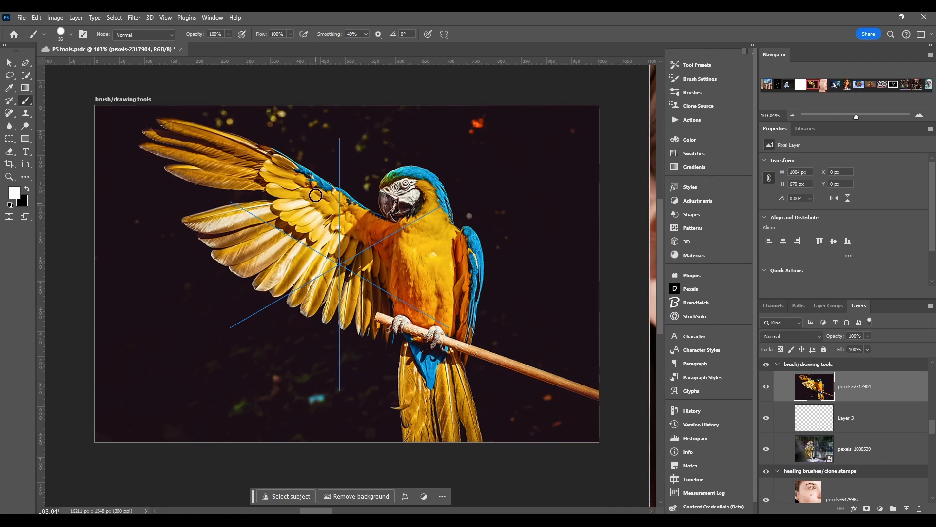
pyautogui.click(339, 143)
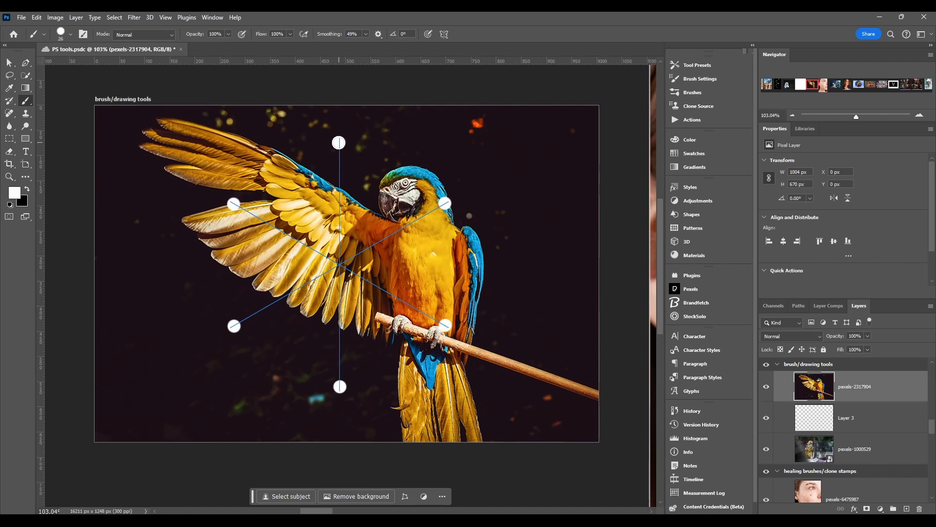
pyautogui.moveTo(339, 143); pyautogui.dragTo(234, 204)
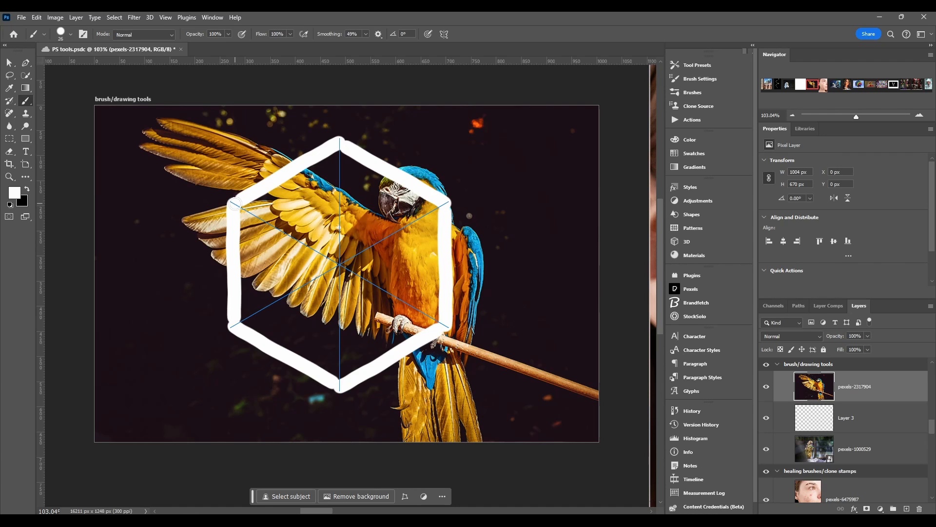
pyautogui.click(311, 209)
pyautogui.moveTo(311, 209)
pyautogui.mouseDown()
pyautogui.moveTo(344, 195)
pyautogui.moveTo(377, 213)
pyautogui.mouseUp()
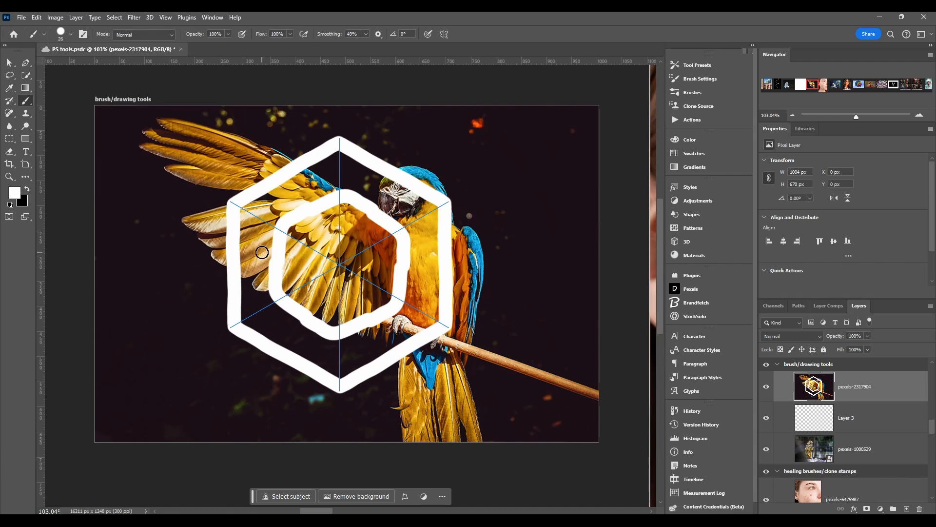
pyautogui.click(343, 262)
pyautogui.moveTo(337, 268)
pyautogui.mouseDown()
pyautogui.moveTo(332, 249)
pyautogui.moveTo(359, 261)
pyautogui.moveTo(334, 281)
pyautogui.moveTo(326, 246)
pyautogui.moveTo(363, 250)
pyautogui.moveTo(332, 288)
pyautogui.mouseUp()
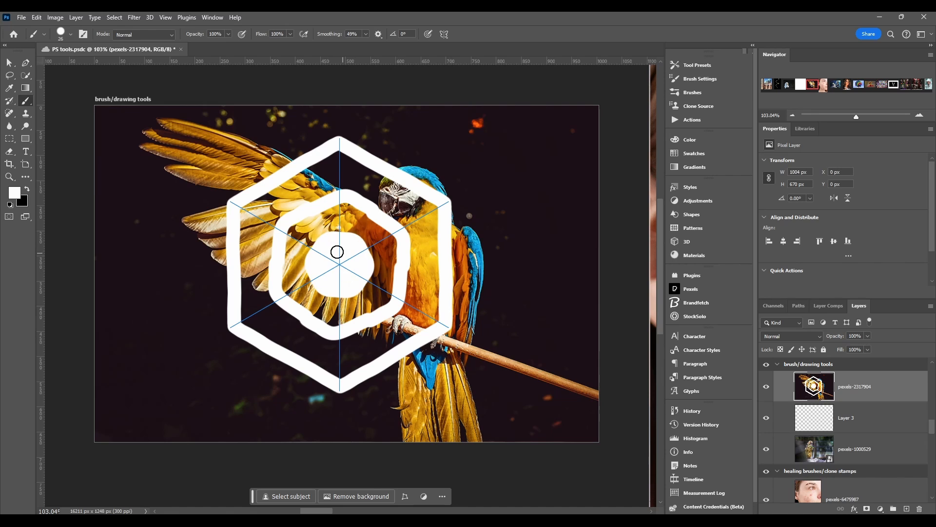
# Paint radial strokes across the parrot, then undo both
pyautogui.moveTo(400, 174); pyautogui.dragTo(329, 271)
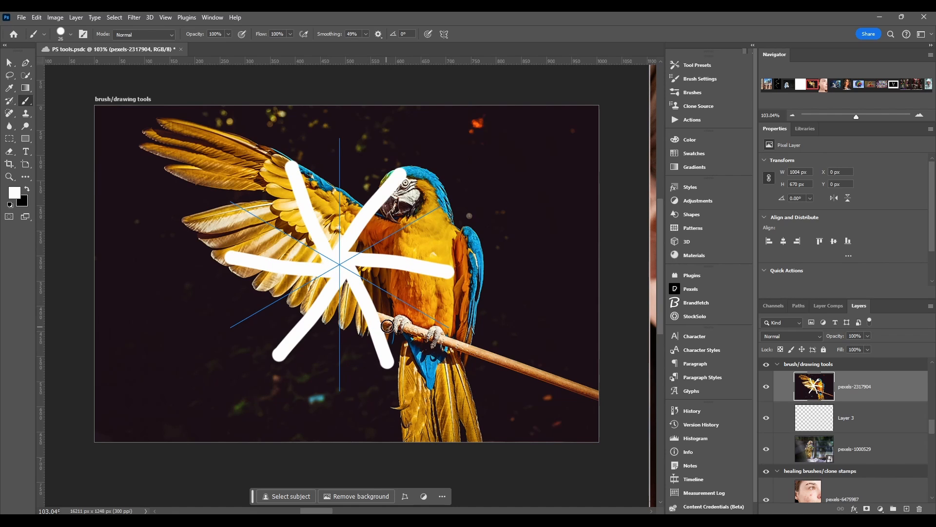
pyautogui.moveTo(418, 215)
pyautogui.mouseDown()
pyautogui.moveTo(415, 273)
pyautogui.moveTo(381, 280)
pyautogui.mouseUp()
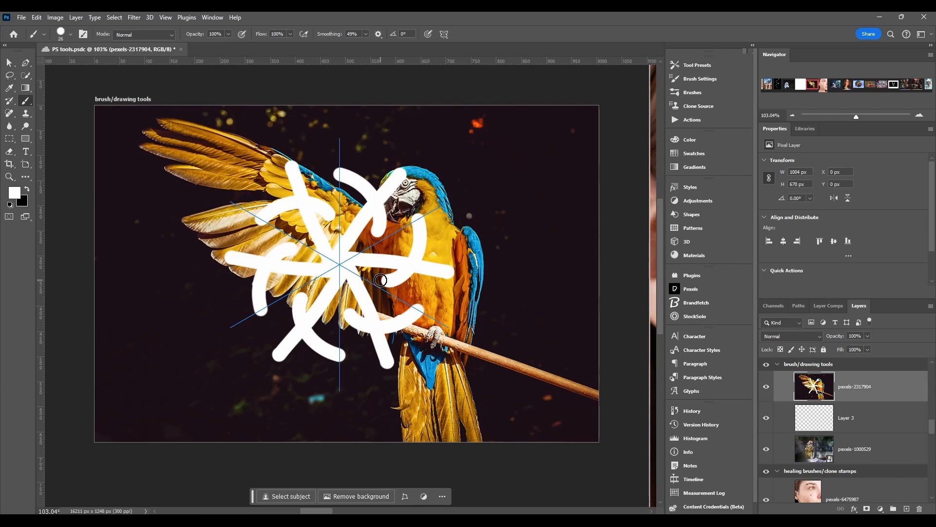
pyautogui.hotkey('ctrl', 'z')
pyautogui.hotkey('ctrl', 'z')
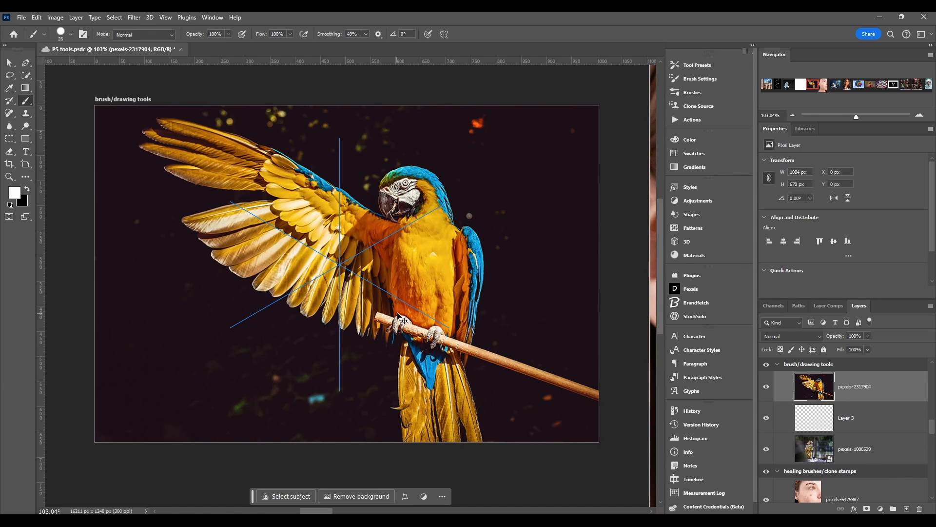
# Switch paint symmetry to Mandala with a segment count of 7 and accept the symmetry path
pyautogui.click(443, 34)
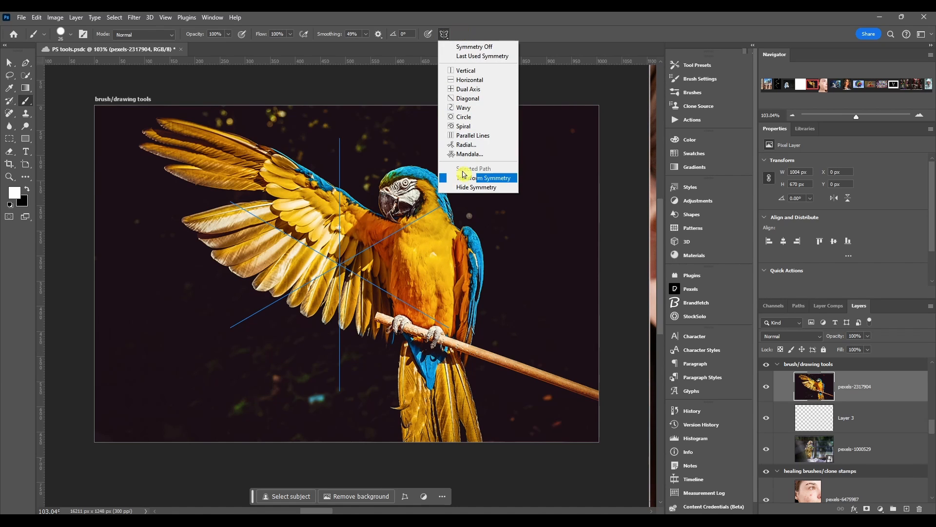
pyautogui.click(470, 154)
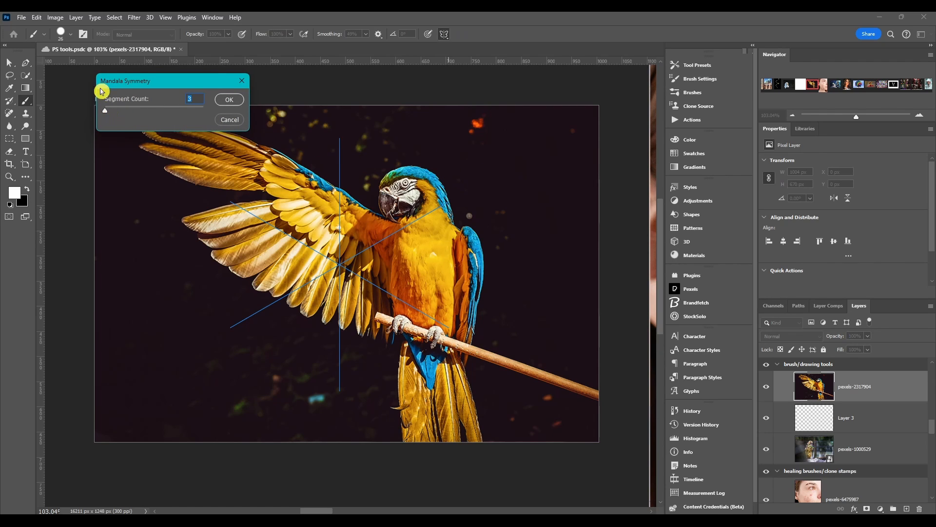
pyautogui.moveTo(106, 113); pyautogui.dragTo(161, 108)
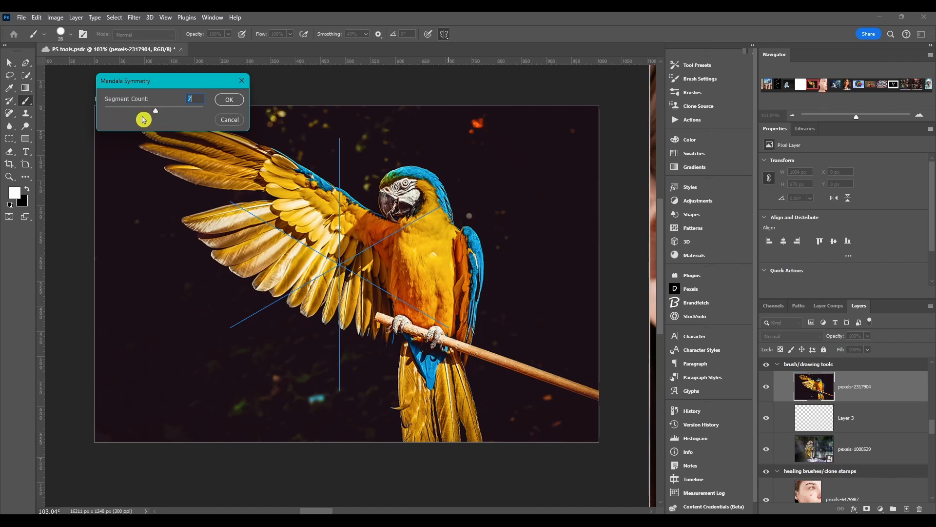
pyautogui.click(230, 100)
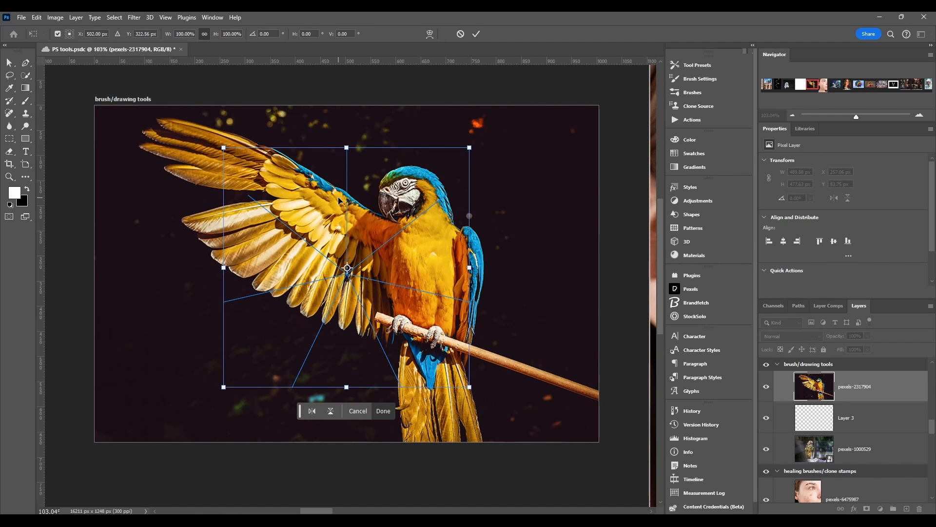
pyautogui.press('Return')
# Paint three mirrored Mandala strokes across the parrot, then revert the document
pyautogui.moveTo(312, 186)
pyautogui.mouseDown()
pyautogui.moveTo(344, 182)
pyautogui.moveTo(366, 214)
pyautogui.moveTo(355, 241)
pyautogui.moveTo(397, 228)
pyautogui.mouseUp()
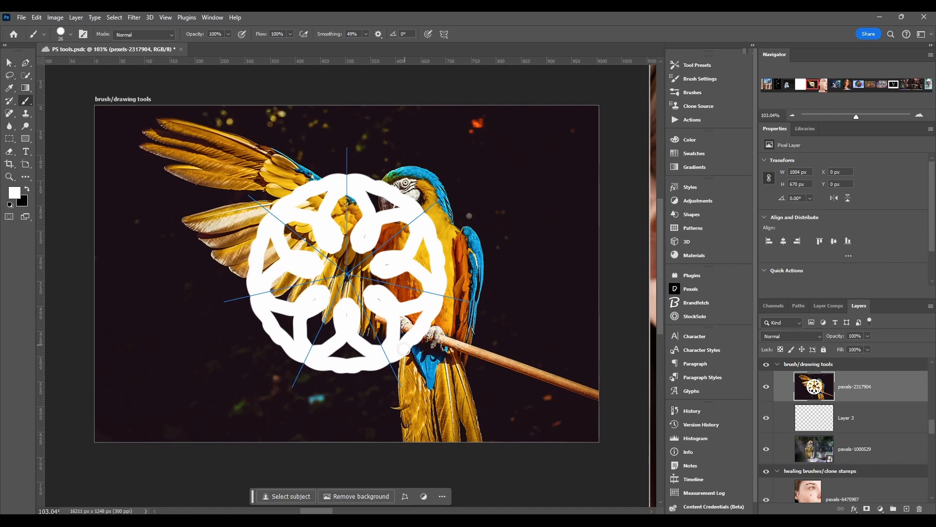
pyautogui.moveTo(431, 271); pyautogui.dragTo(504, 245)
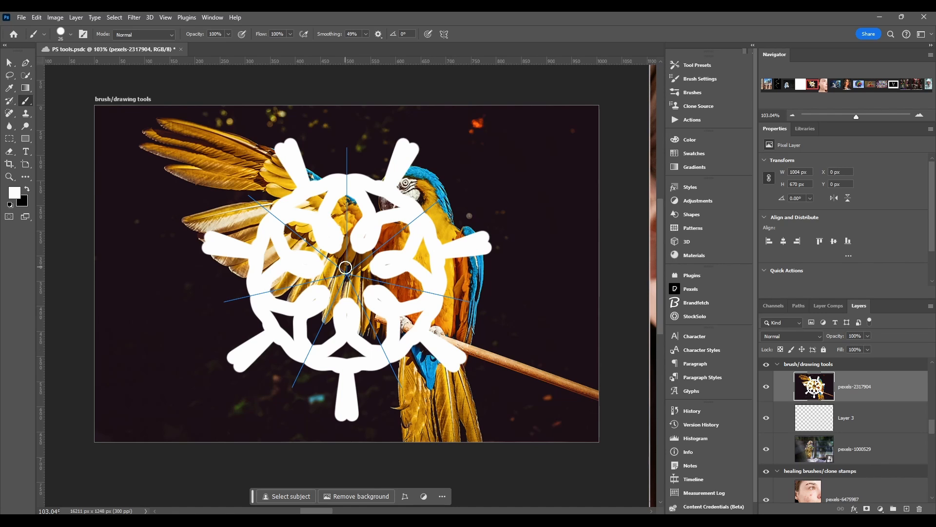
pyautogui.moveTo(283, 148)
pyautogui.mouseDown()
pyautogui.moveTo(236, 138)
pyautogui.moveTo(171, 167)
pyautogui.moveTo(162, 269)
pyautogui.moveTo(104, 269)
pyautogui.mouseUp()
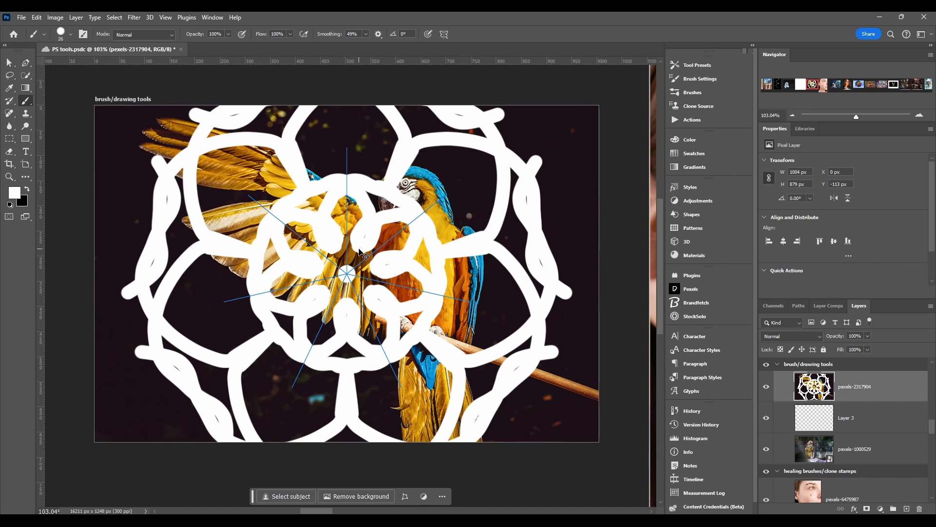
pyautogui.press('F12')
# Paint a few symmetric dabs around the parrot's head, then undo all three
pyautogui.click(392, 159)
pyautogui.click(383, 204)
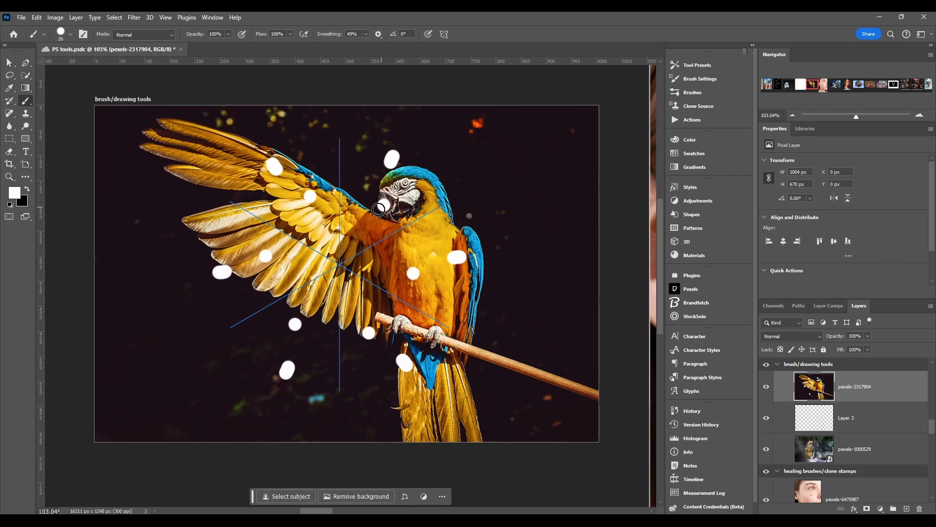
pyautogui.click(379, 208)
pyautogui.hotkey('ctrl', 'z')
pyautogui.hotkey('ctrl', 'z')
pyautogui.hotkey('ctrl', 'z')
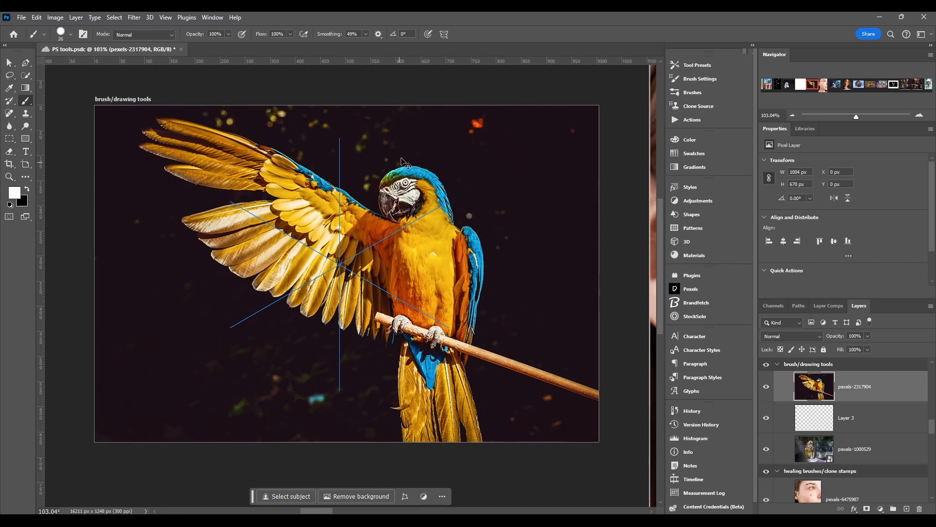
# Transform the symmetry path by dragging its corner handles to skew and stretch it over the wing, then commit
pyautogui.click(444, 38)
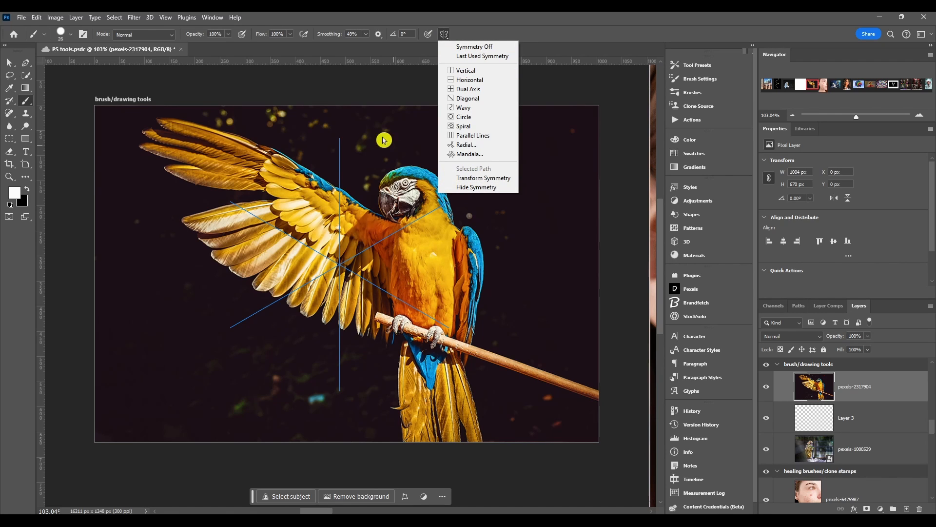
pyautogui.click(481, 179)
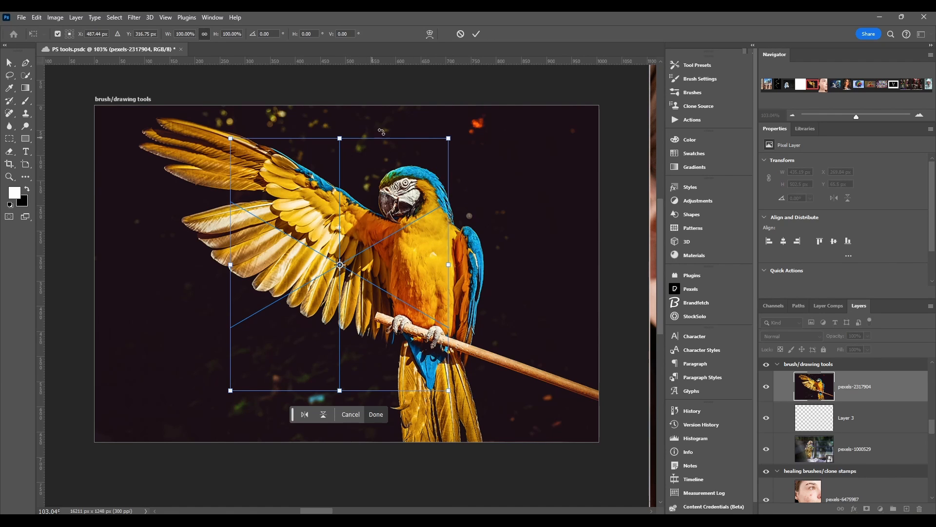
pyautogui.moveTo(451, 139); pyautogui.dragTo(356, 163)
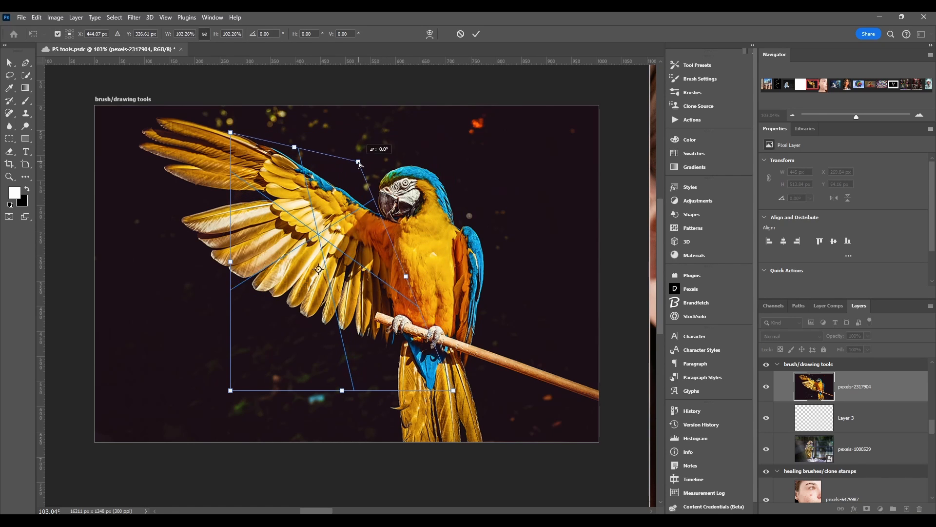
pyautogui.moveTo(239, 395); pyautogui.dragTo(189, 293)
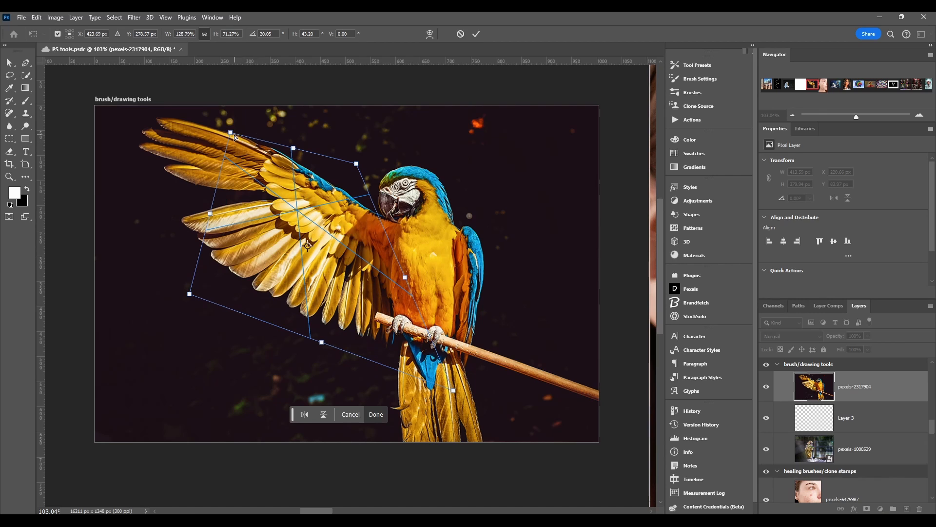
pyautogui.moveTo(233, 134); pyautogui.dragTo(176, 146)
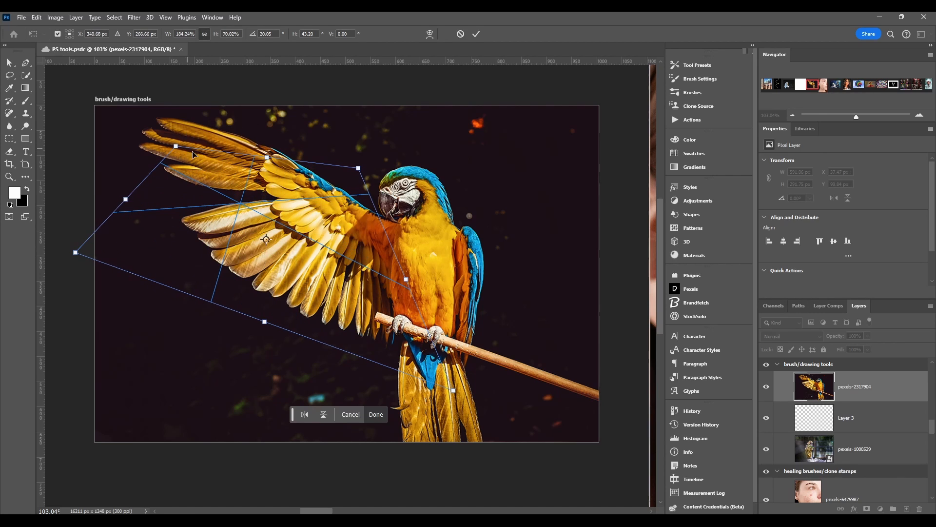
pyautogui.click(376, 414)
# Switch back to the brush tool and paint a short diagonal stroke on the canvas
pyautogui.press('b')
pyautogui.moveTo(277, 255)
pyautogui.mouseDown()
pyautogui.moveTo(270, 233)
pyautogui.moveTo(313, 247)
pyautogui.moveTo(229, 186)
pyautogui.mouseUp()
pyautogui.moveTo(229, 186); pyautogui.dragTo(227, 178)
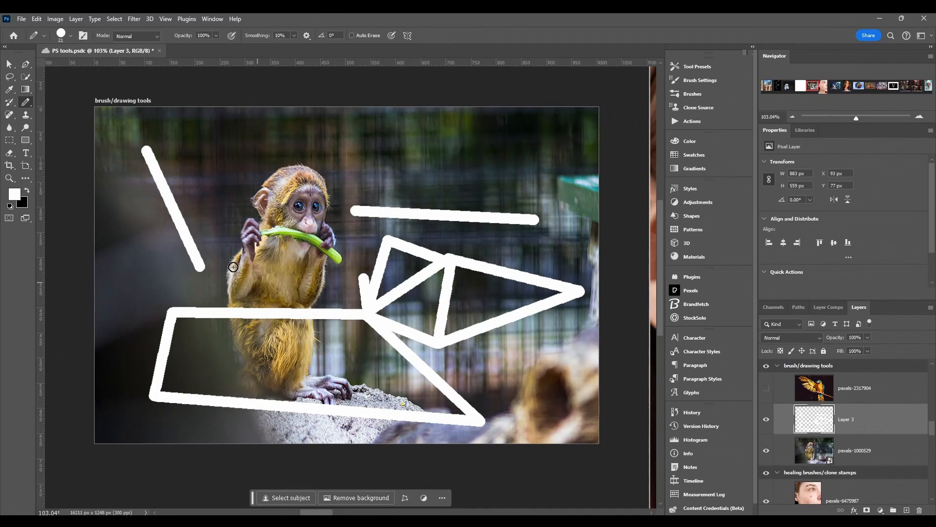